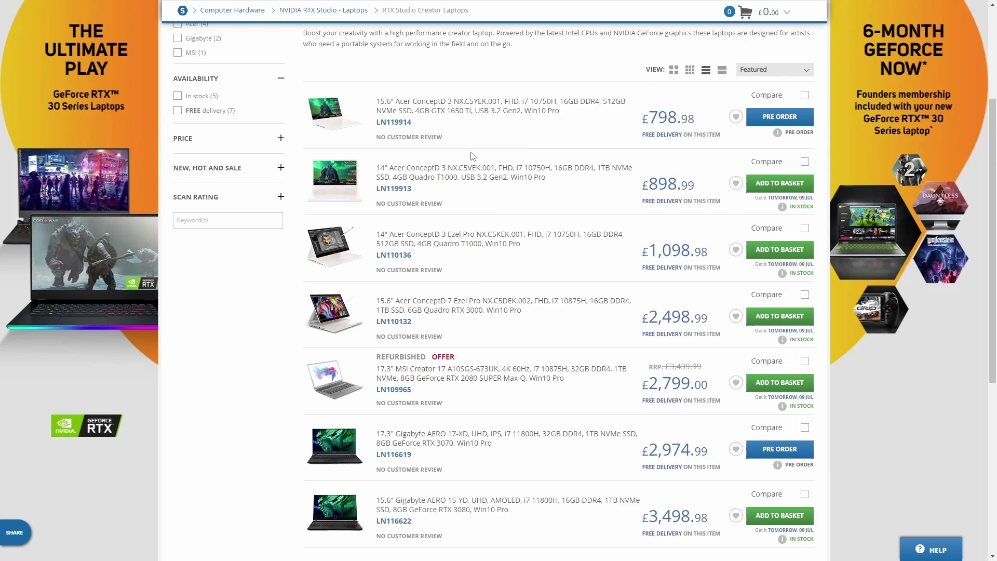
Step: Open the Acer ConceptD 7 Ezel Pro listing and scroll further down the RTX Studio PCs list
scroll(474, 158, up, 2)
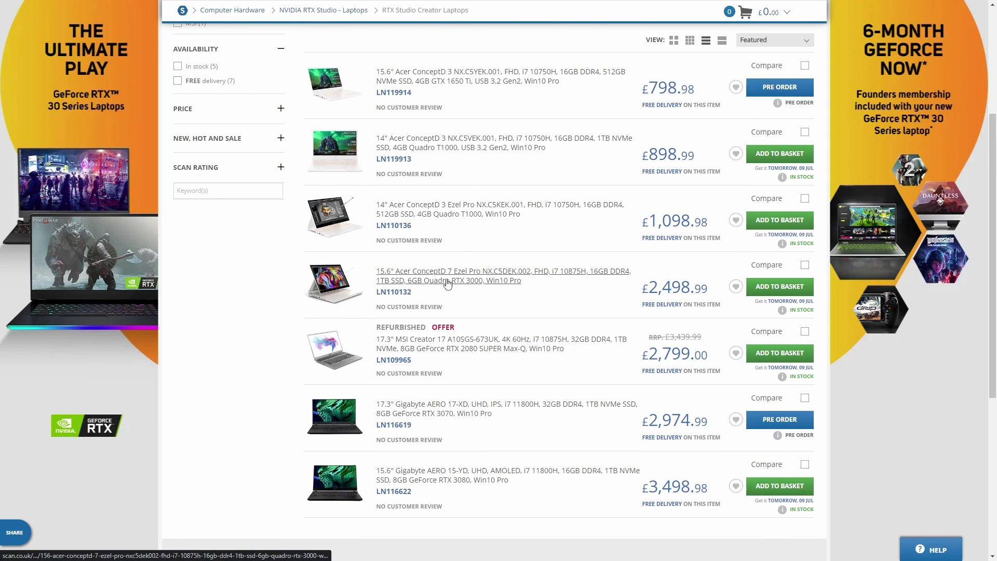
click(484, 272)
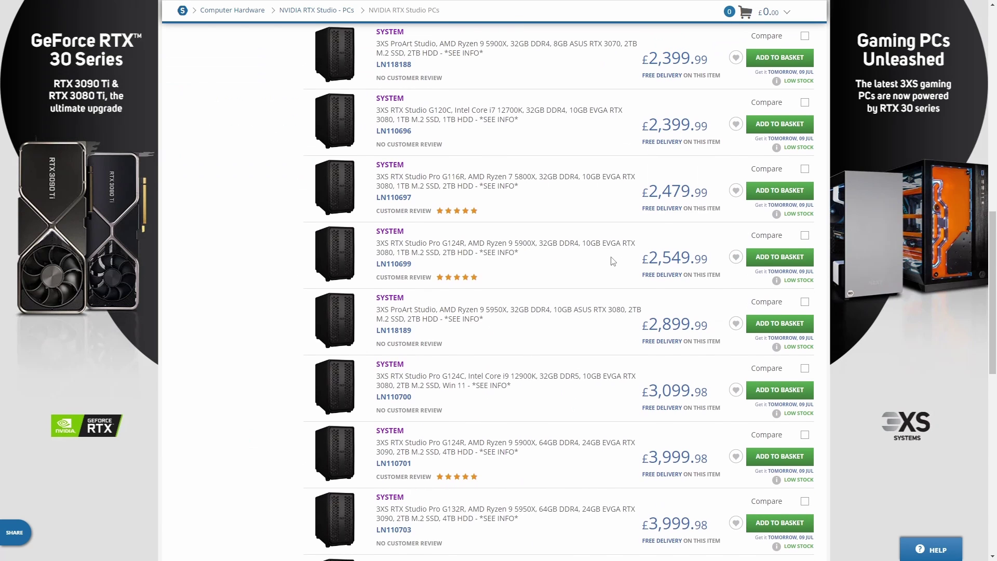
scroll(613, 261, up, 10)
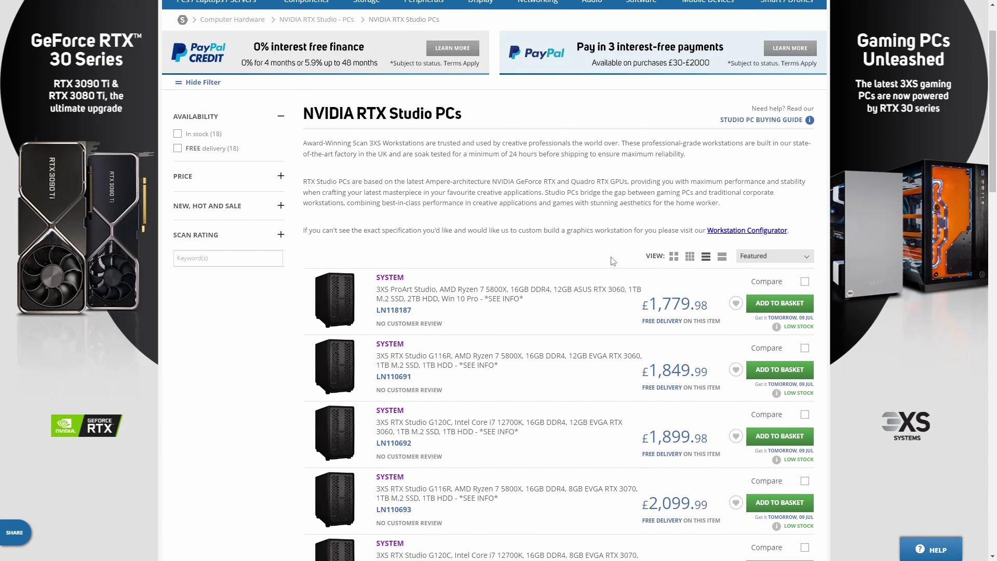
scroll(613, 262, down, 2)
scroll(612, 261, down, 5)
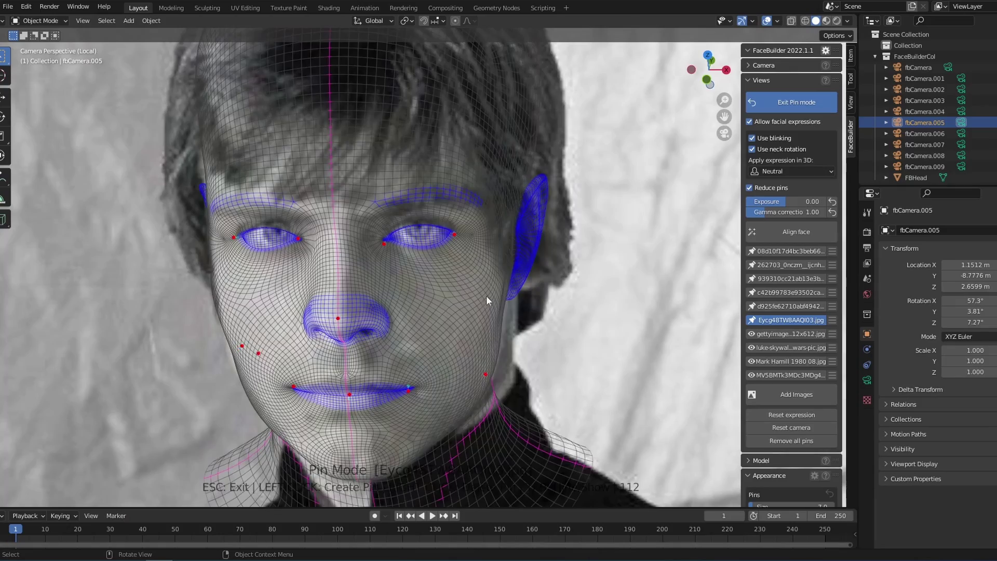
Step: Pin the head mesh to the photo at the eye corner, ear, hairline, forehead, nose and mouth
scroll(377, 307, down, 6)
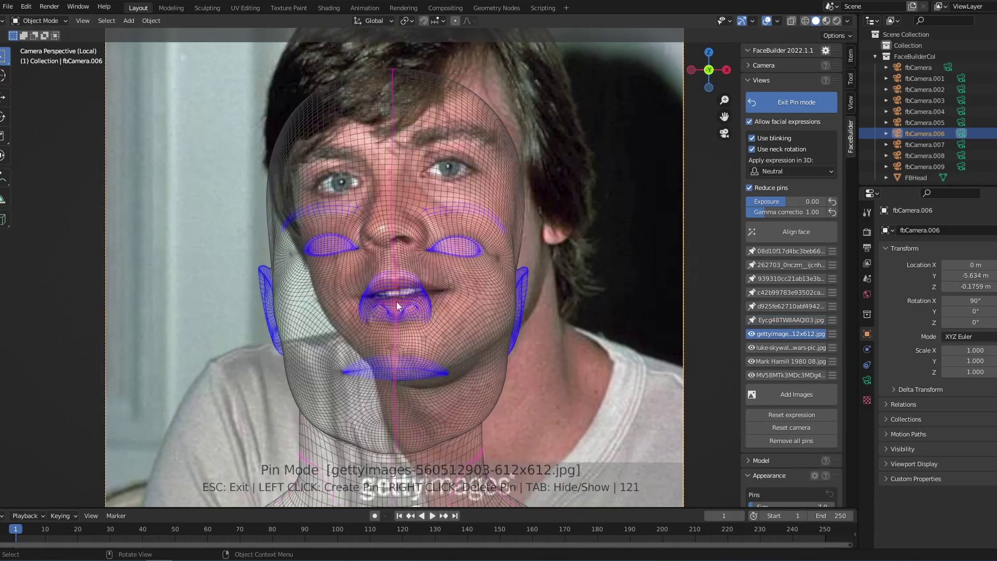
scroll(397, 300, up, 3)
drag(396, 300, 360, 198)
click(628, 272)
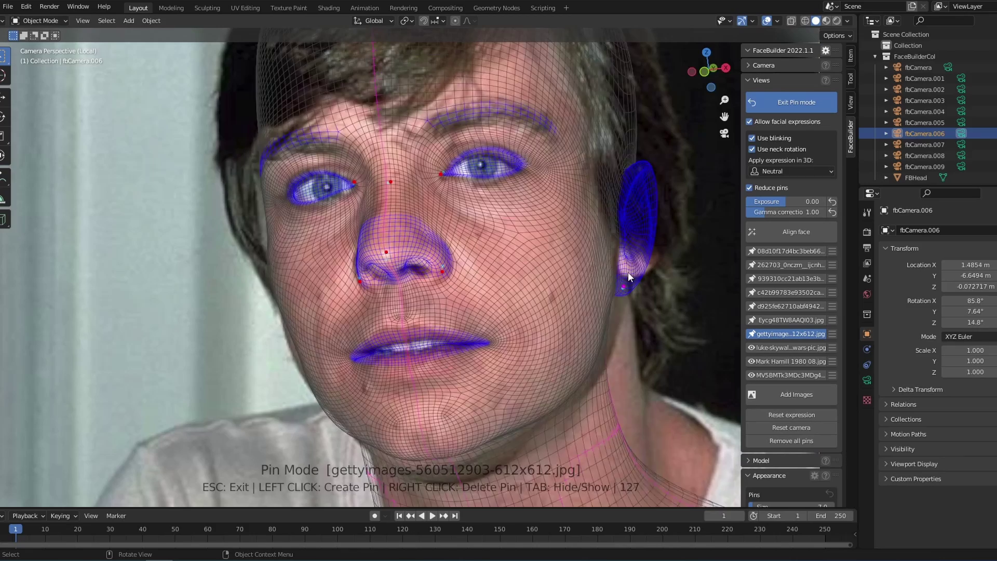
click(413, 380)
click(345, 368)
scroll(345, 368, down, 5)
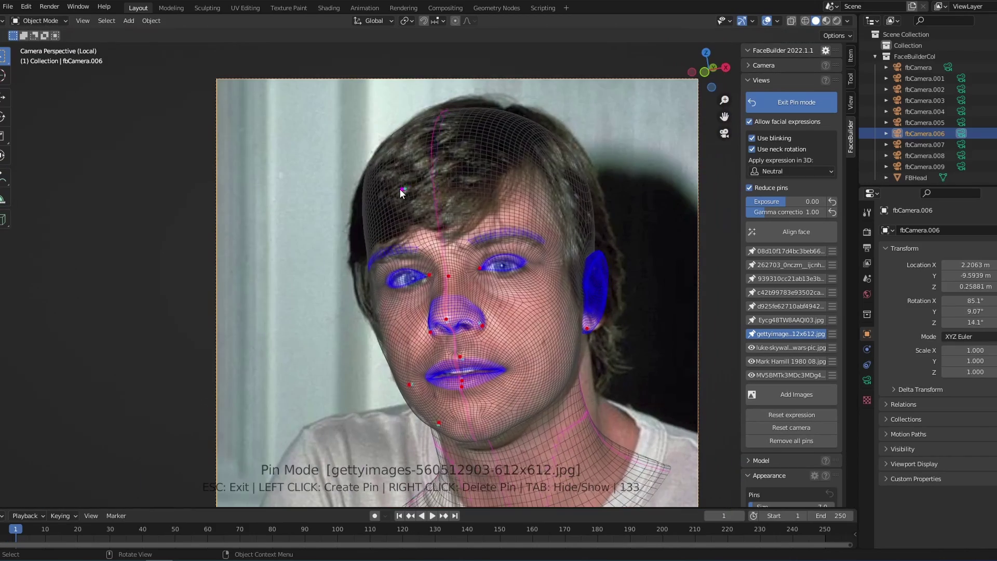
click(400, 191)
click(576, 182)
scroll(472, 376, up, 4)
click(473, 376)
click(360, 344)
click(377, 292)
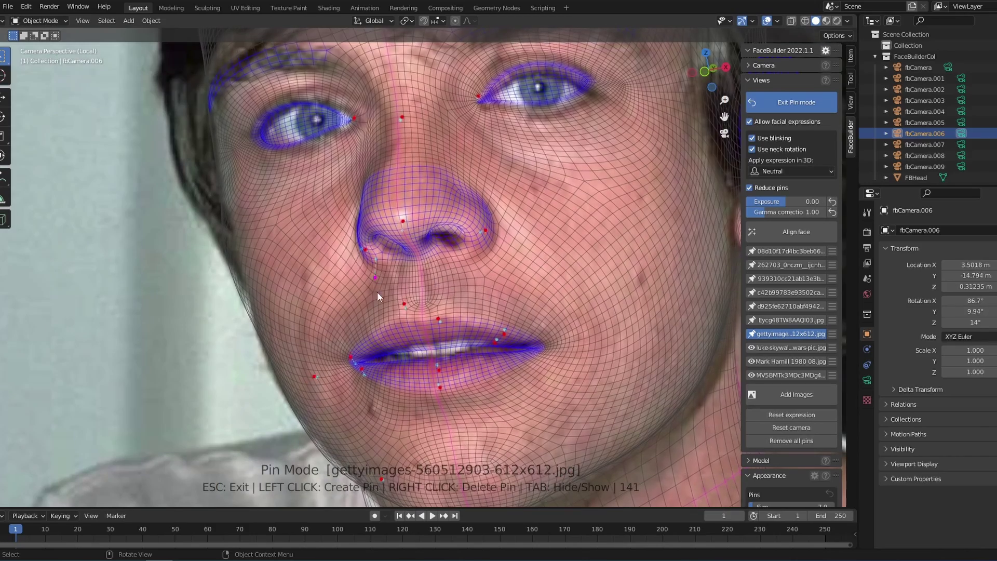
click(401, 120)
scroll(416, 135, down, 4)
Step: Pin the mesh to the next reference photo along the jawline, cheek and both lip edges
click(789, 347)
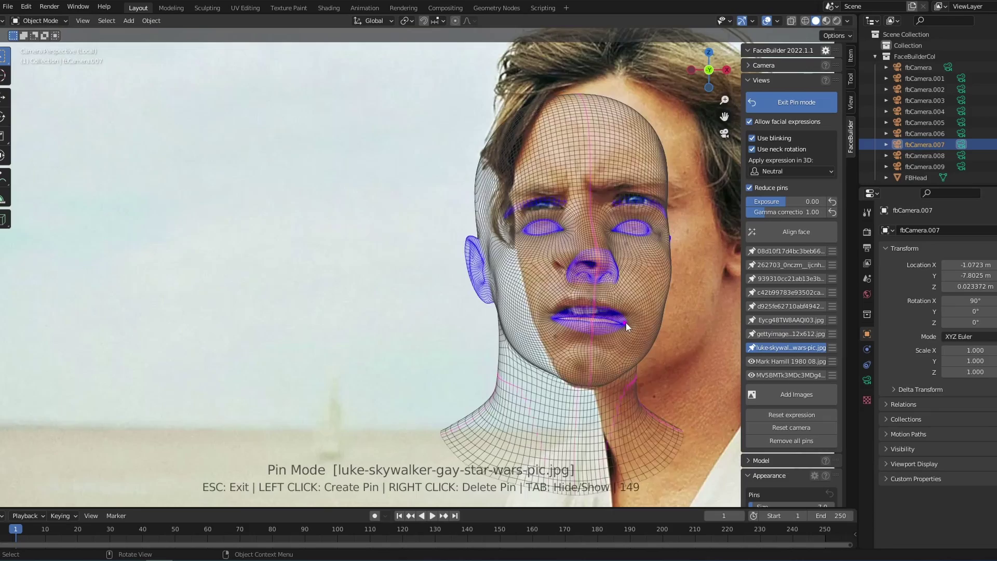
scroll(591, 255, up, 4)
click(526, 176)
click(468, 198)
scroll(630, 302, down, 2)
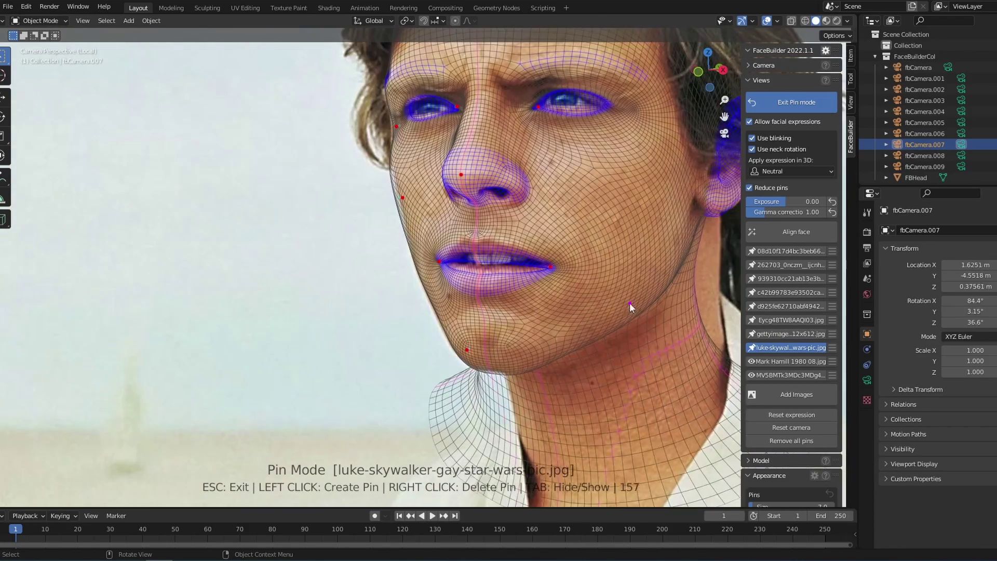
click(629, 302)
scroll(687, 220, down, 3)
click(538, 376)
scroll(493, 361, up, 4)
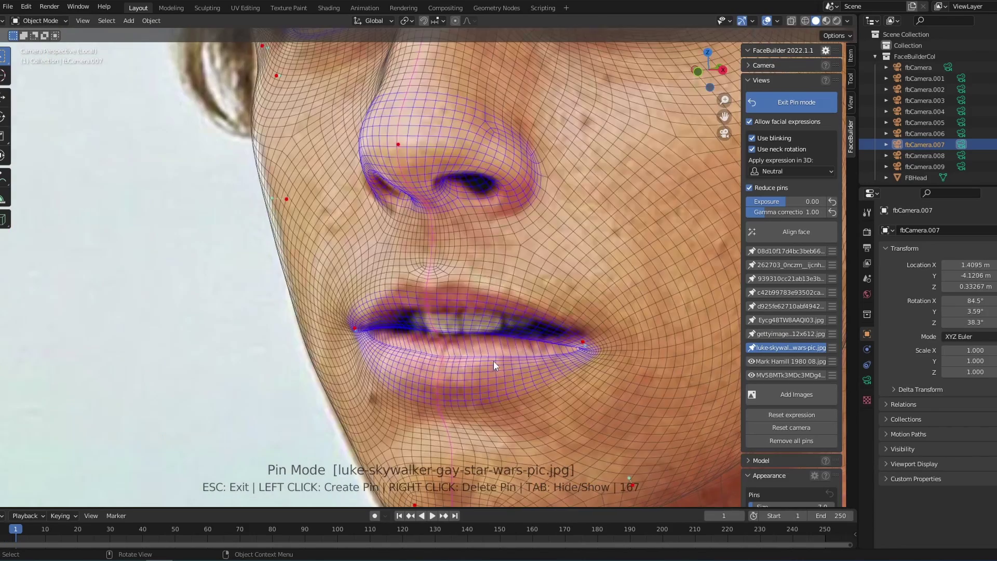
click(487, 295)
scroll(434, 316, down, 3)
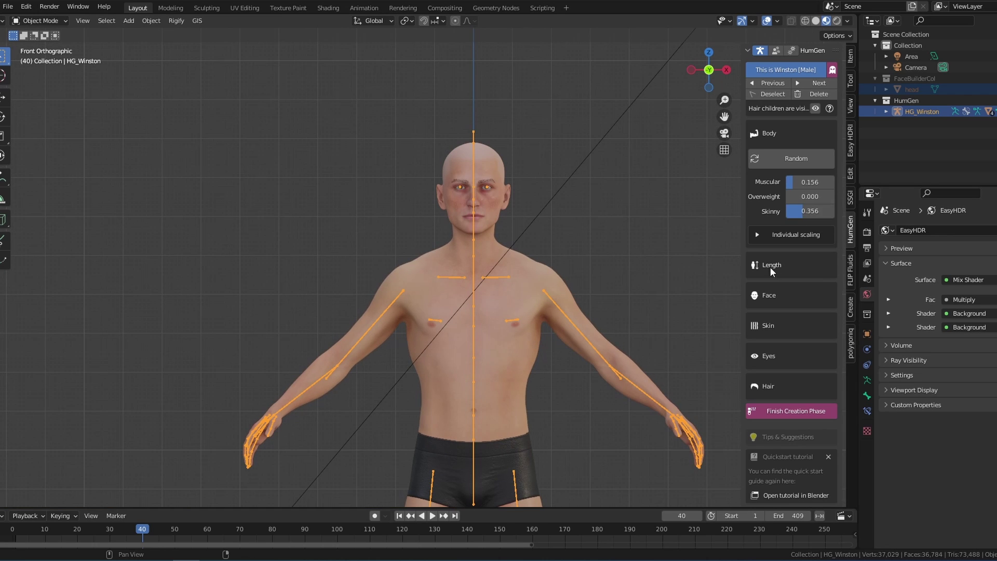
Step: Pick a skin texture for the character and turn subsurface scattering on
click(768, 325)
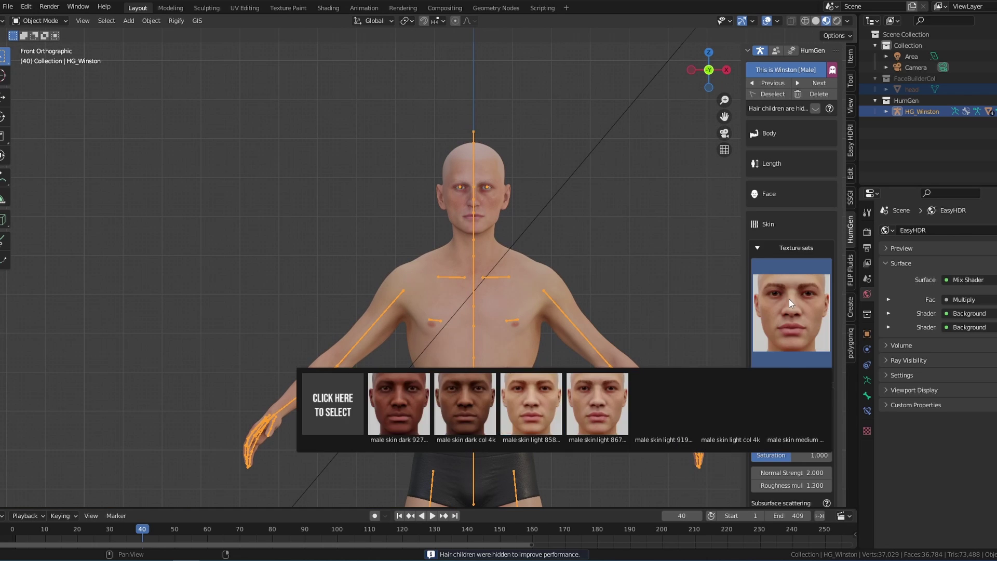
scroll(792, 259, down, 4)
scroll(784, 358, down, 4)
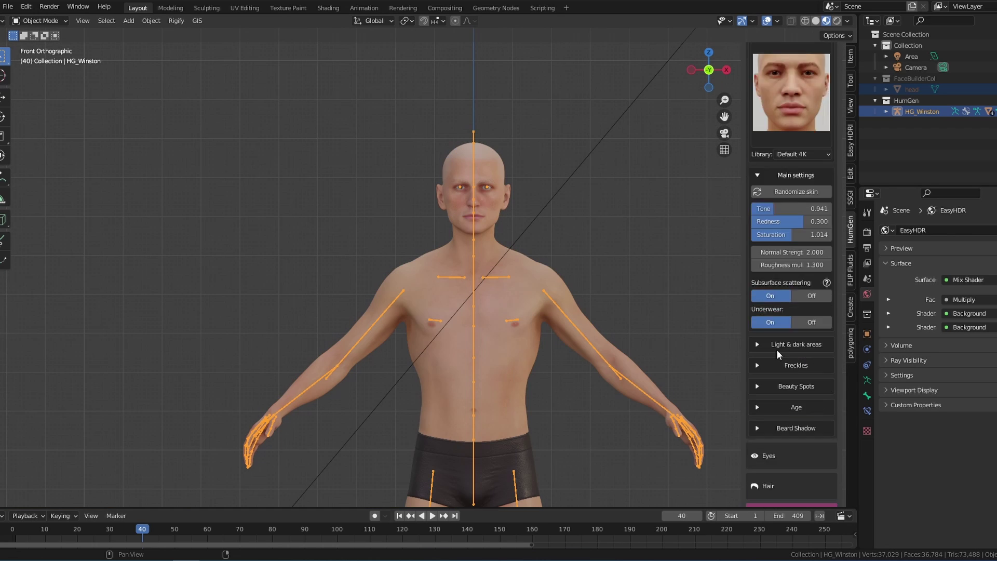
click(769, 337)
scroll(772, 346, down, 2)
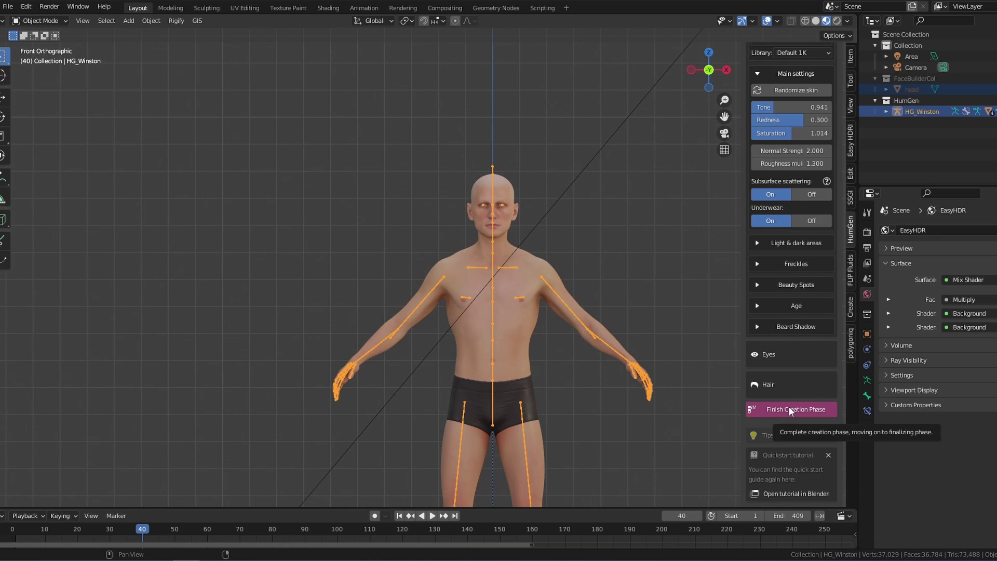
Step: Choose a hairstyle from the gallery and finish the creation phase
click(788, 262)
scroll(786, 395, down, 1)
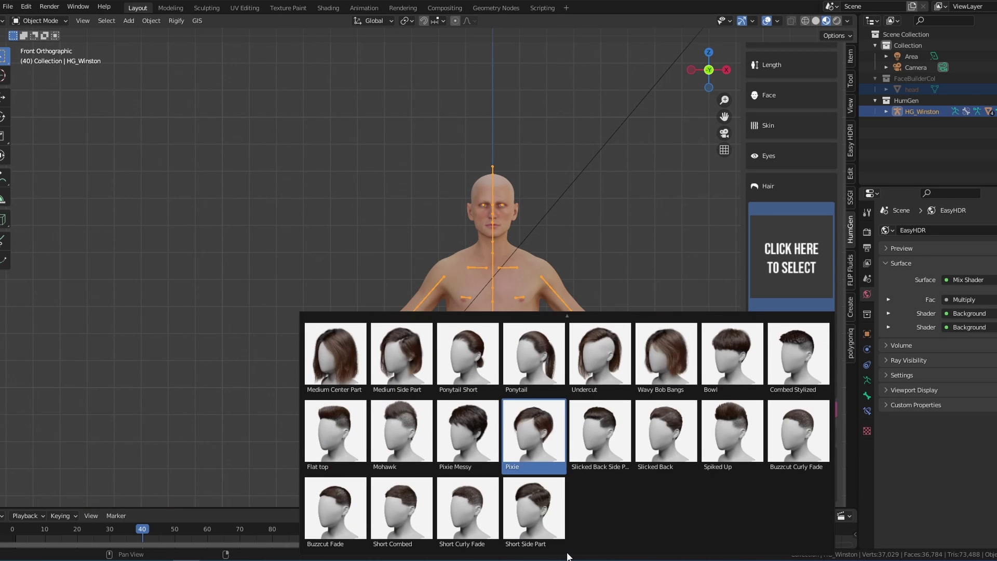
scroll(786, 394, up, 1)
scroll(786, 395, down, 1)
click(787, 409)
click(787, 410)
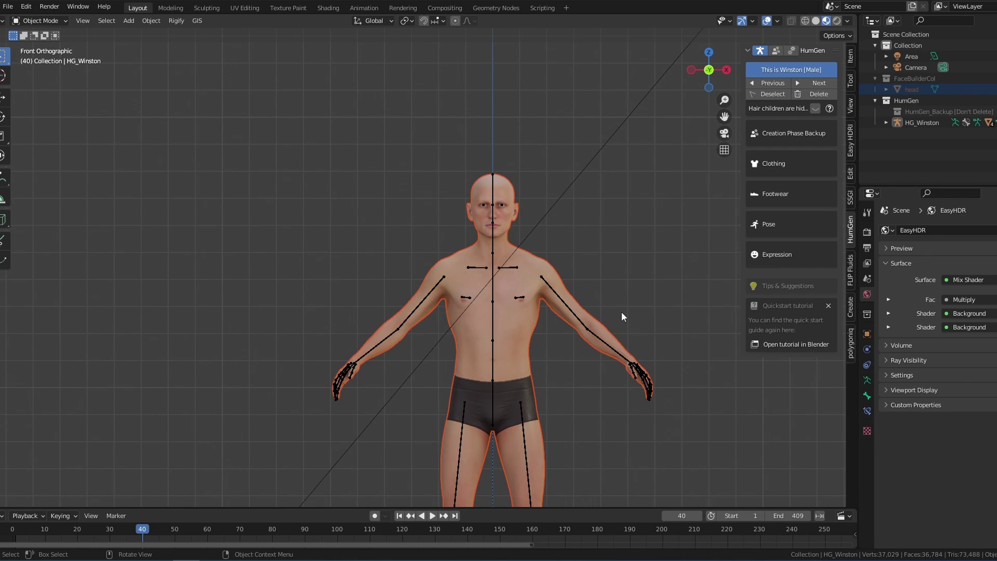
Step: Put ankle boots and a white jumpsuit on the character
click(791, 267)
click(400, 378)
scroll(478, 365, up, 2)
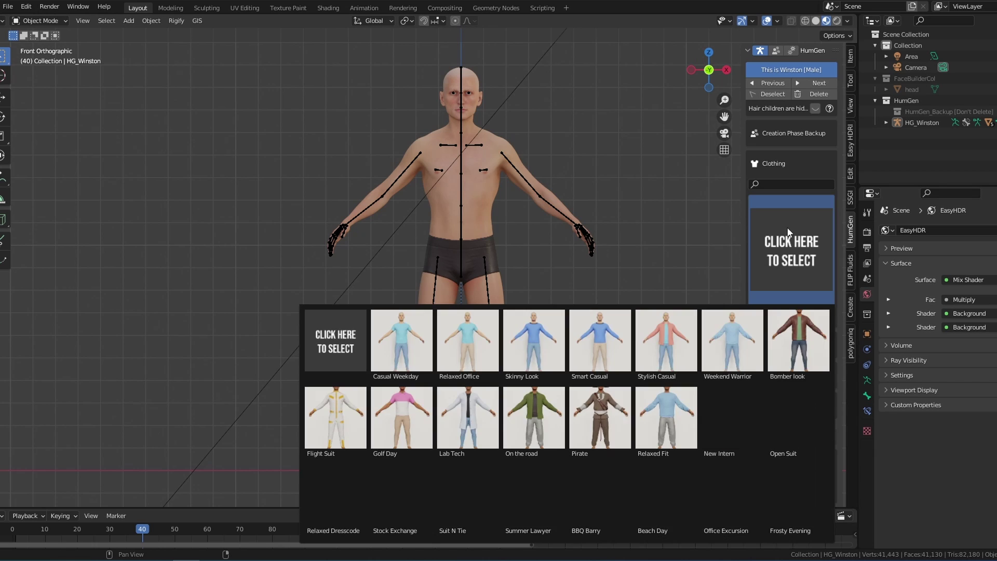
click(407, 334)
Step: Position the chin, wrist, elbow, knee and groin markers on the model, then run and accept the auto-rig
middle_drag(488, 349, 506, 294)
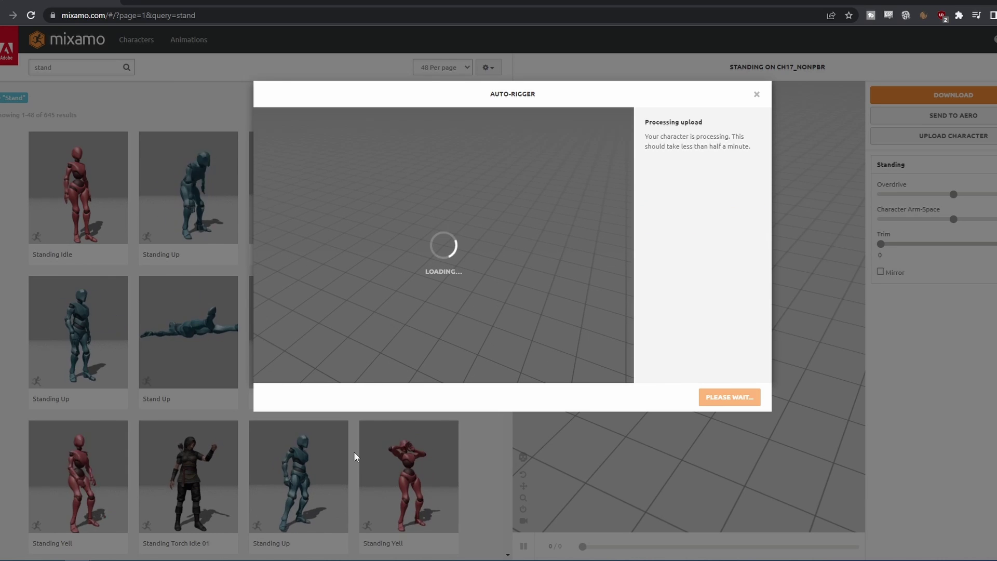
click(744, 397)
drag(314, 245, 444, 142)
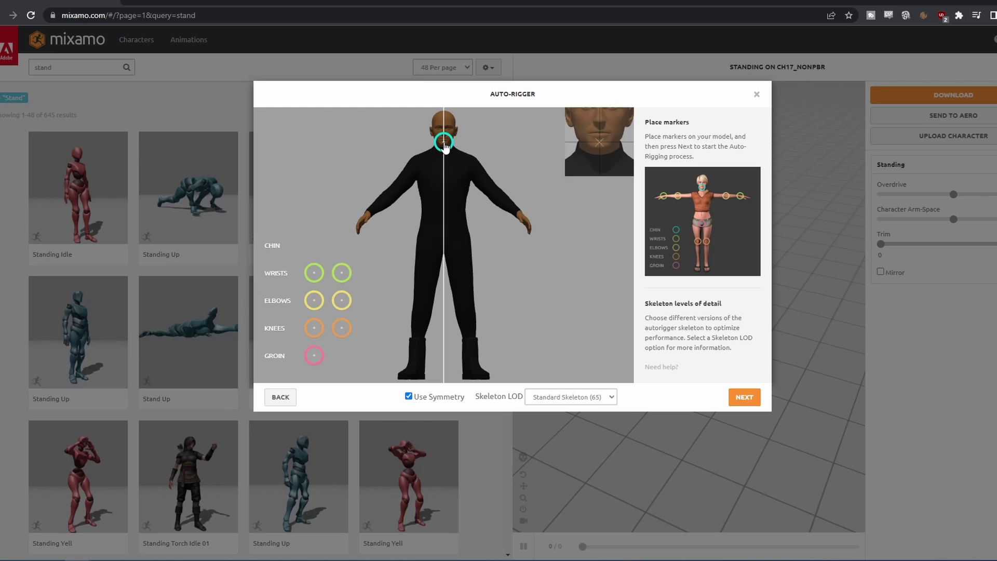
drag(313, 272, 370, 212)
drag(314, 300, 398, 188)
drag(314, 327, 428, 302)
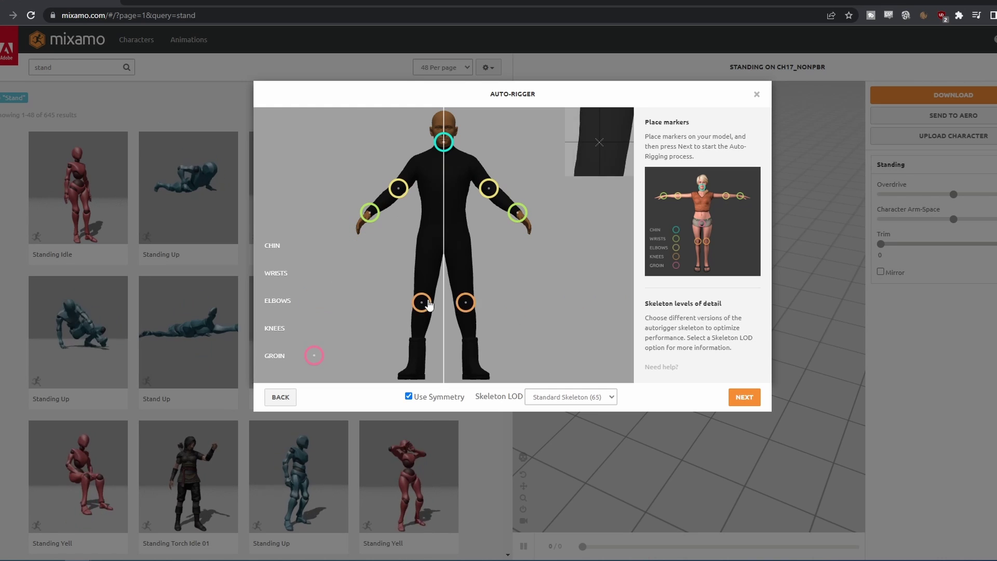
drag(314, 355, 444, 245)
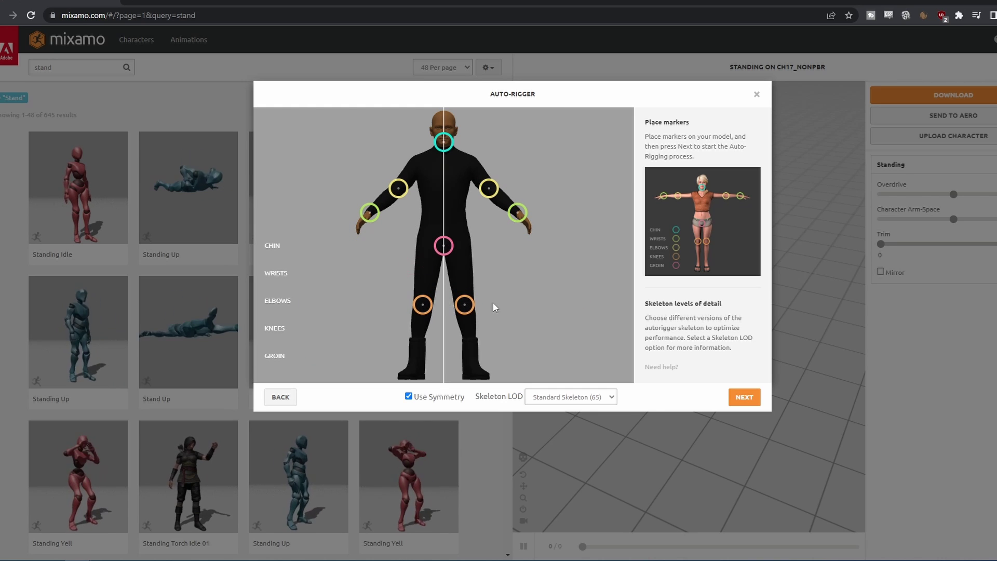
click(744, 397)
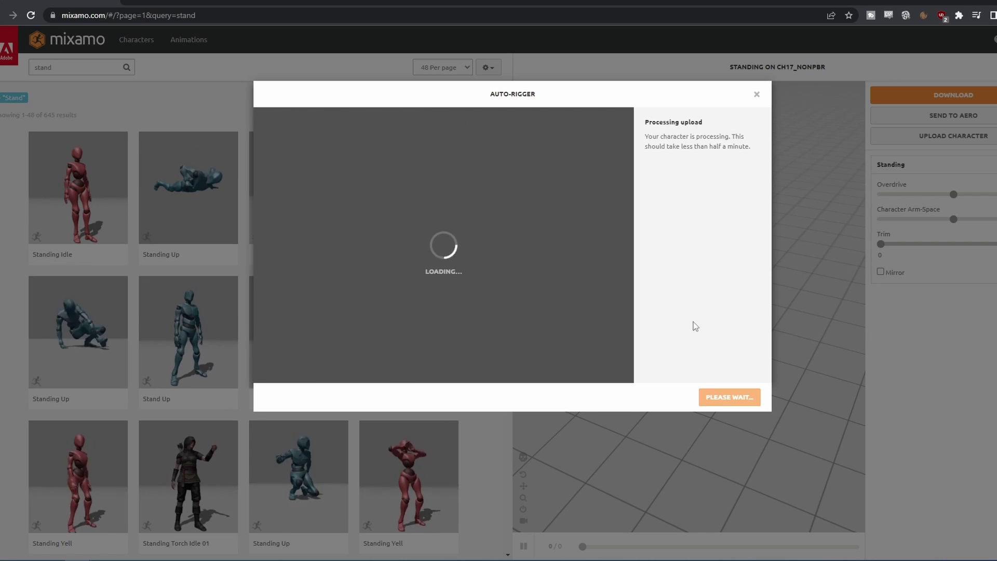
click(743, 398)
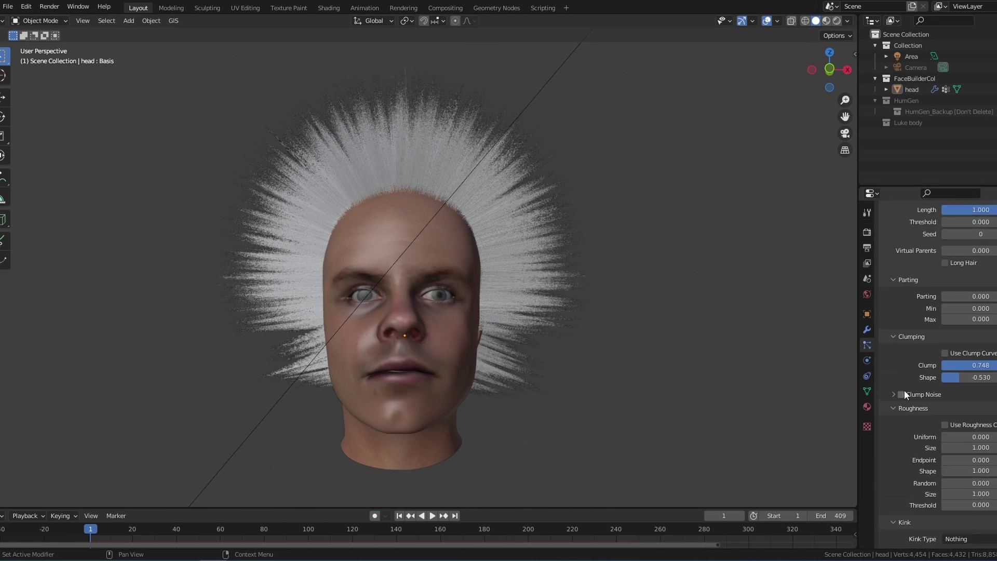
Step: Set child Roughness Uniform to 0.03 and raise Size, Threshold and Random for frizzier hair
scroll(907, 396, down, 1)
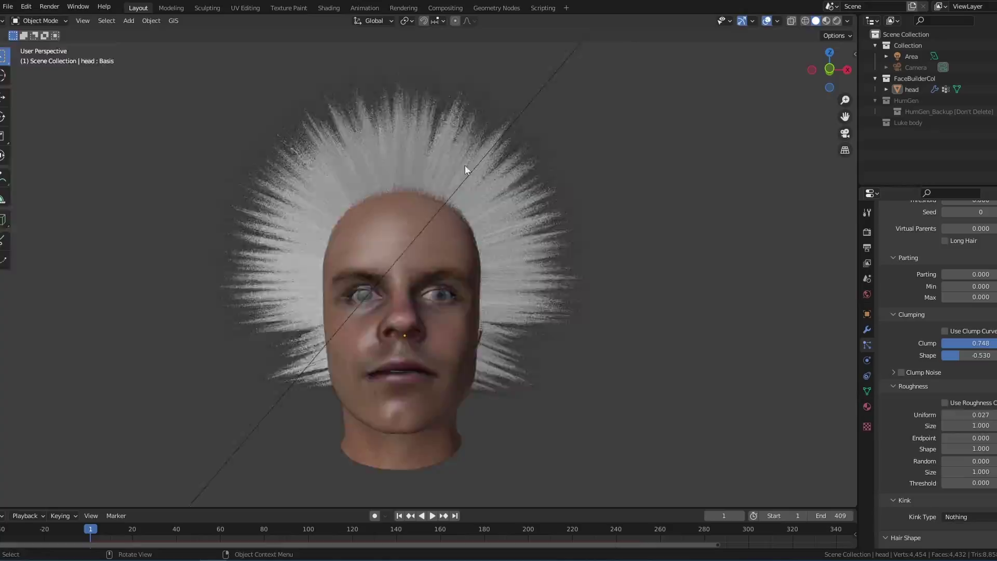
scroll(468, 167, up, 5)
double_click(965, 415)
text(.03)
key(Return)
mouse_move(966, 425)
mouse_down()
mouse_move(951, 426)
mouse_move(976, 438)
mouse_up()
drag(966, 461, 978, 486)
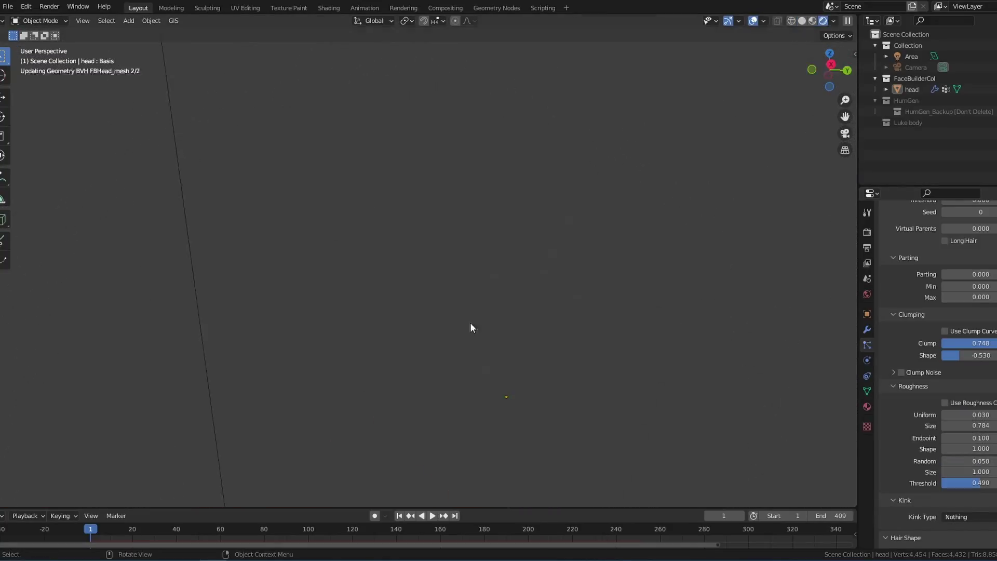
Step: Give the hair strands a braided kink and return to Object Mode
click(969, 429)
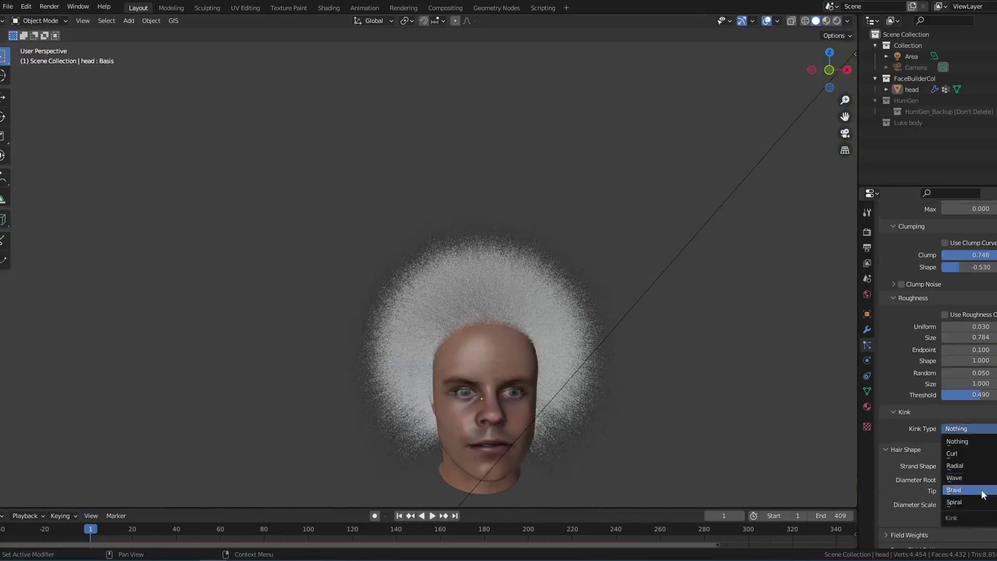
click(965, 490)
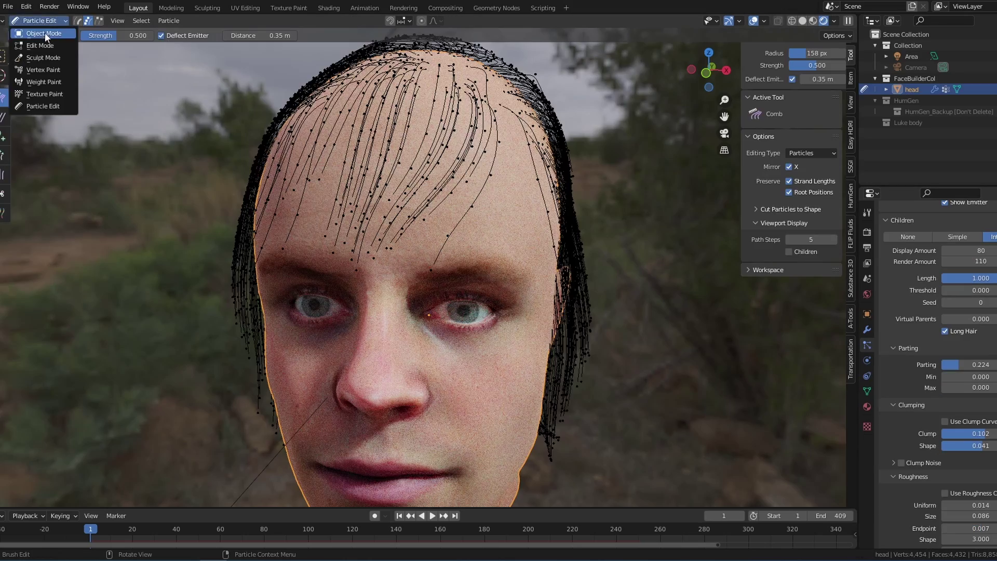
click(45, 34)
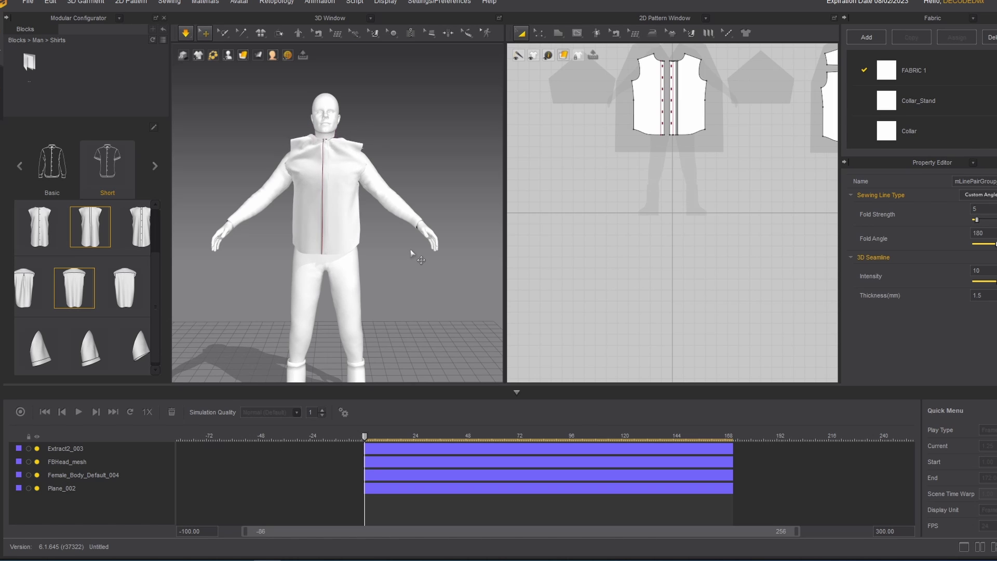
Step: Switch the simulation to the Fast (GPU) preset and pull the front shirt panels to settle them
click(346, 232)
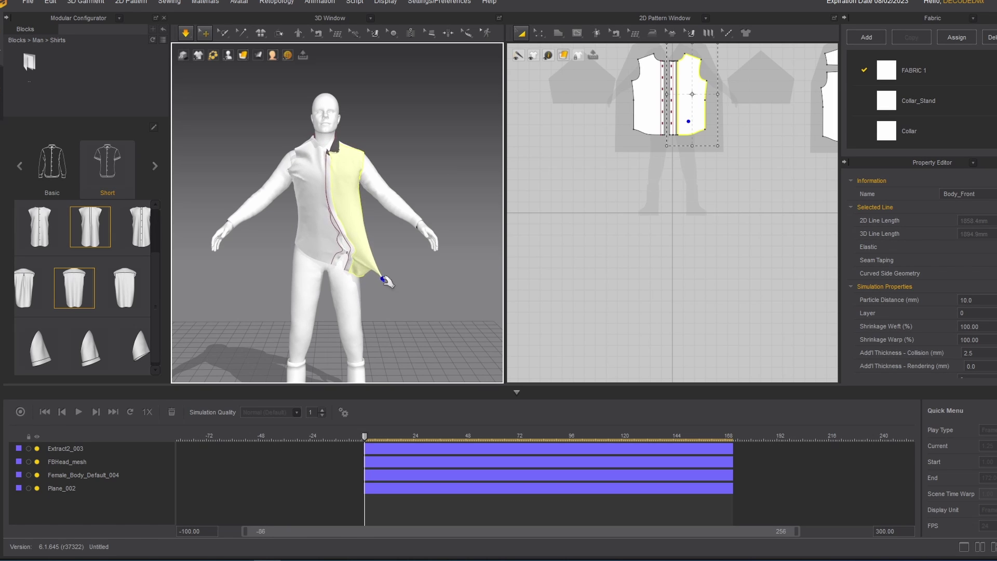
click(286, 246)
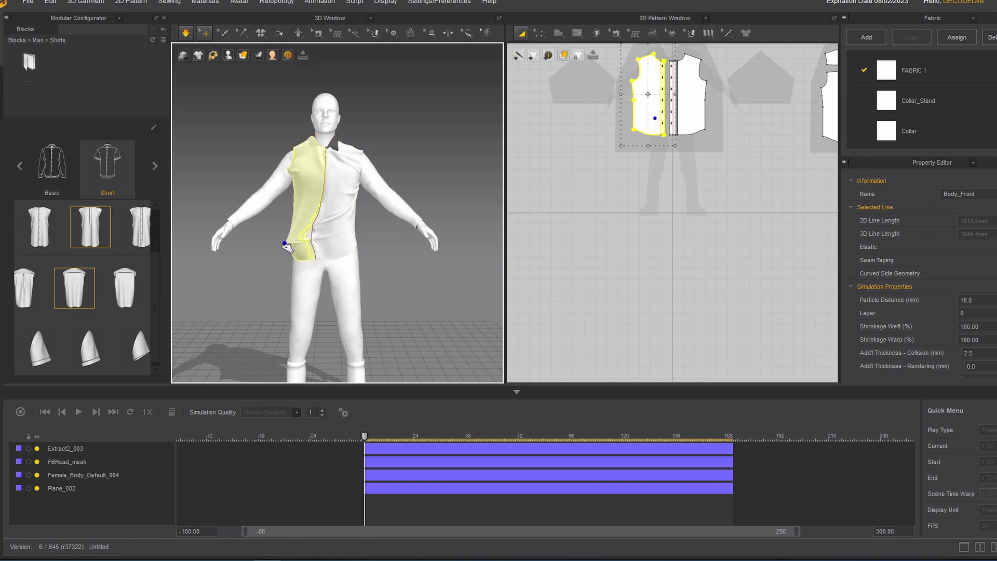
drag(254, 247, 245, 250)
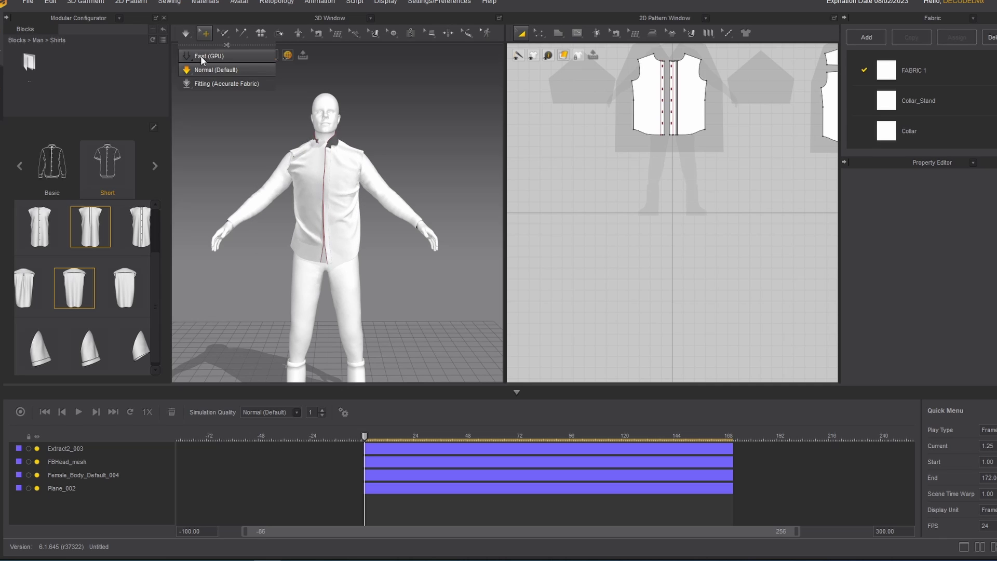
click(200, 55)
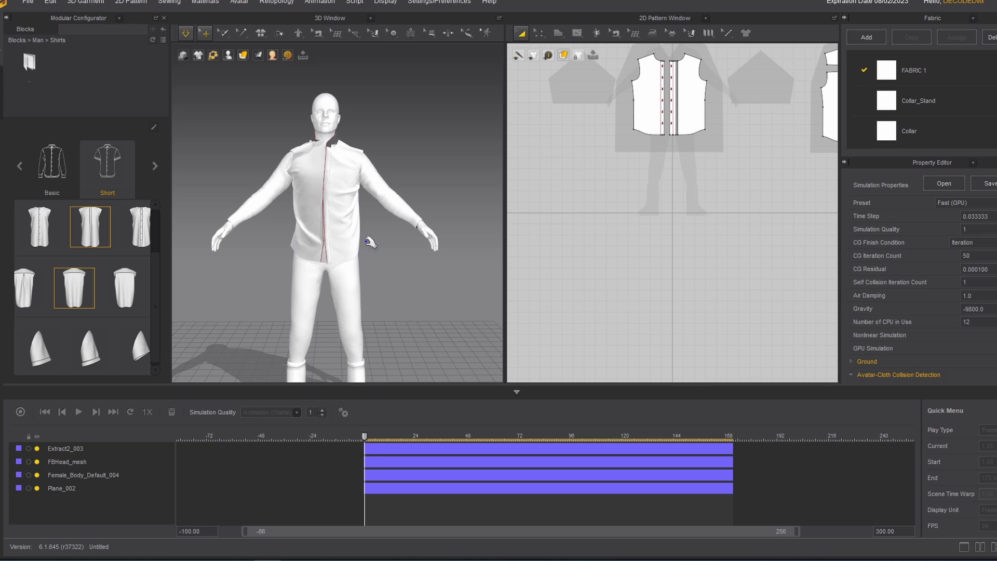
drag(370, 242, 426, 253)
Step: Stop and restart the cloth simulation while checking the shirt from the back and front
right_drag(410, 258, 380, 258)
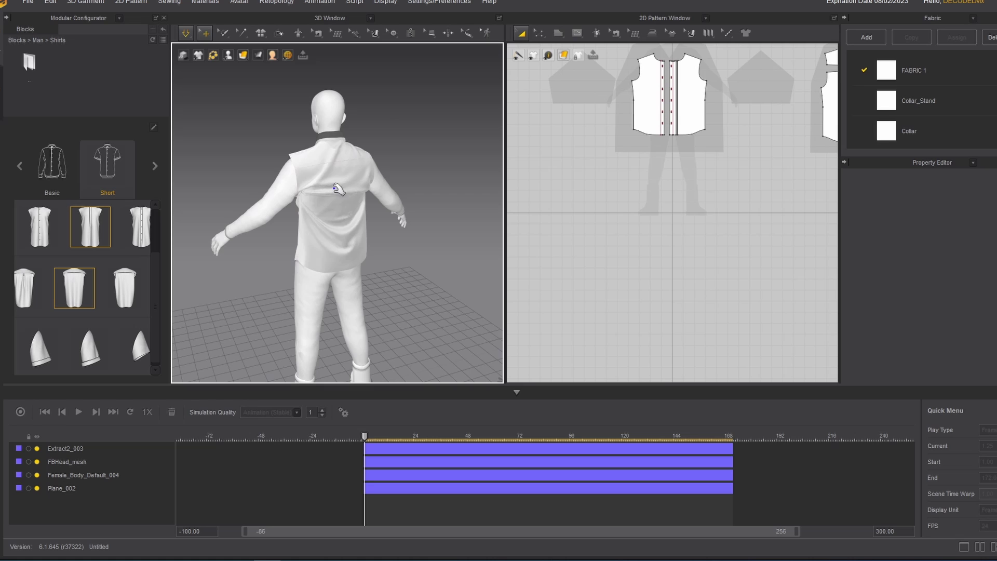
key(space)
right_drag(339, 190, 334, 153)
scroll(332, 156, up, 4)
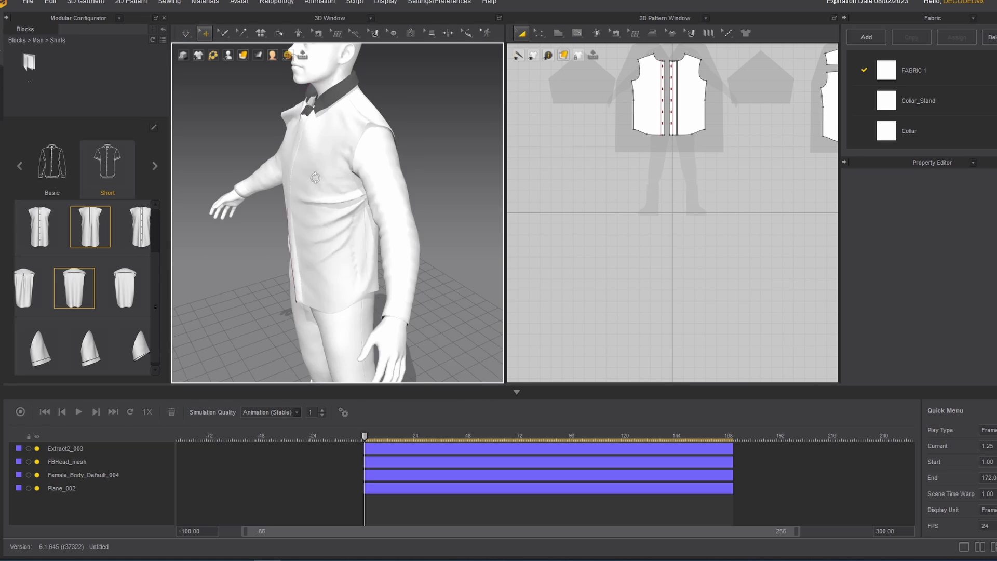
key(space)
key(2)
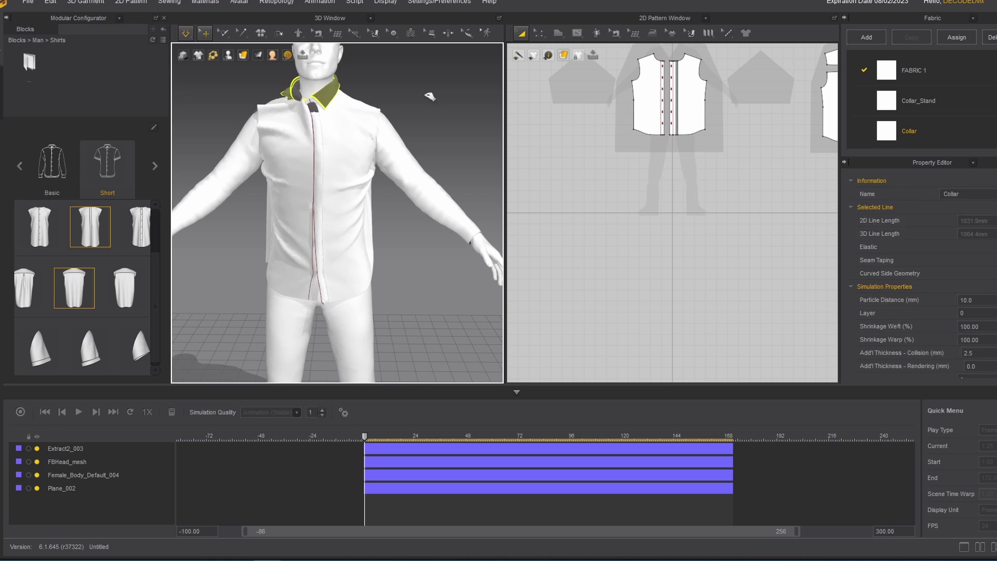
right_drag(430, 96, 338, 133)
Step: Pull the back shirt panel down toward the side seam so it drapes smoothly
click(338, 133)
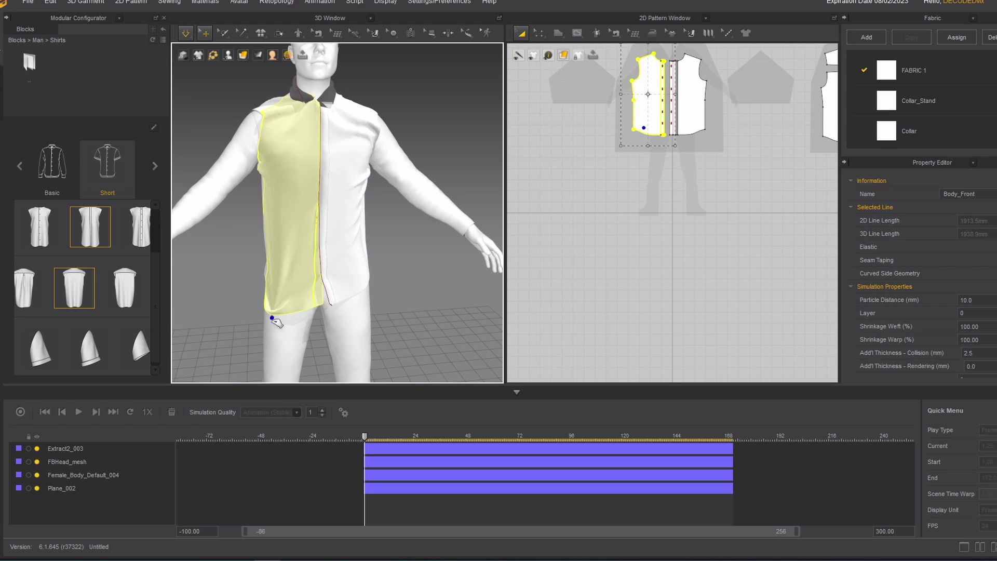
click(396, 299)
right_drag(378, 278, 218, 260)
click(344, 281)
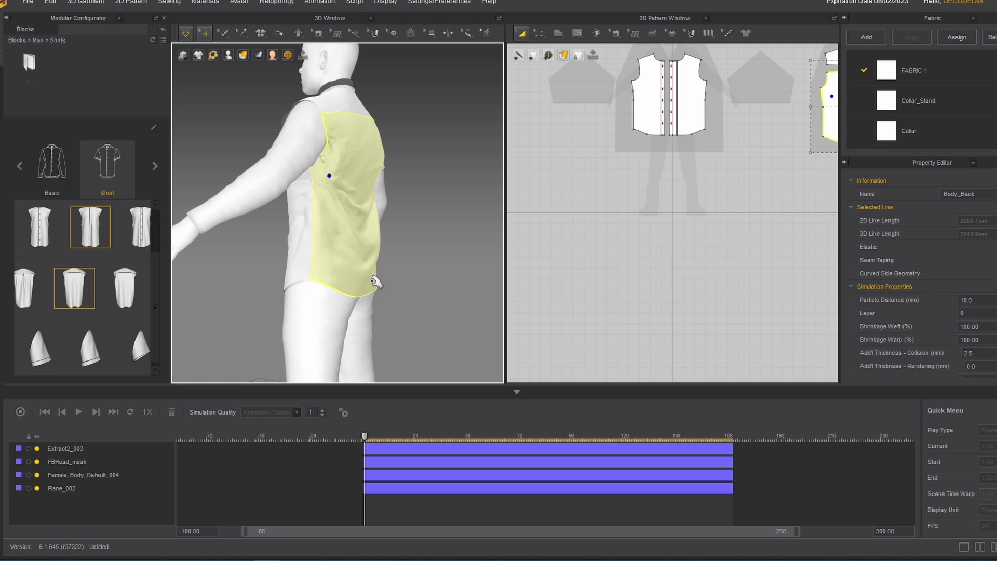
drag(319, 176, 285, 271)
right_drag(415, 253, 389, 223)
click(357, 240)
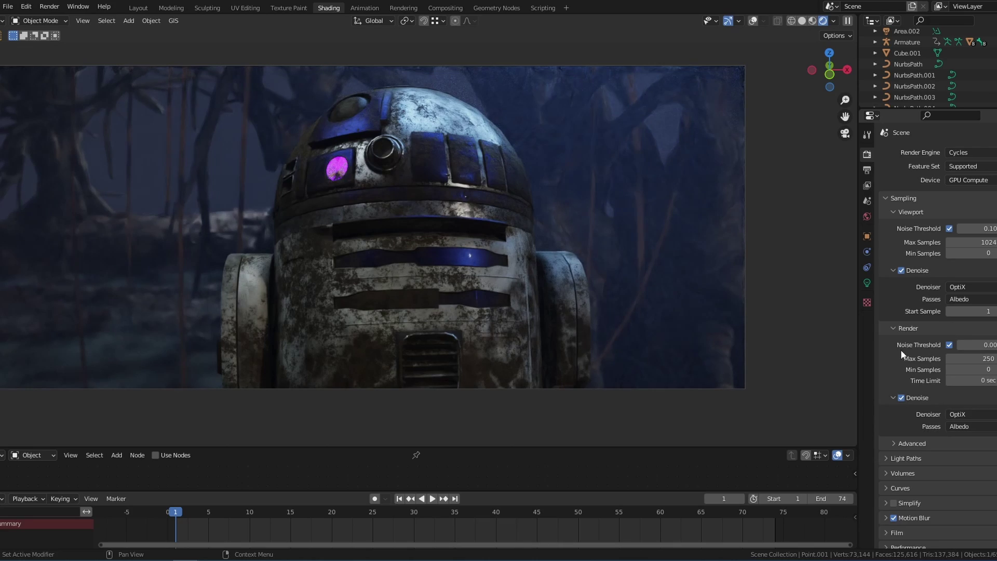
click(432, 498)
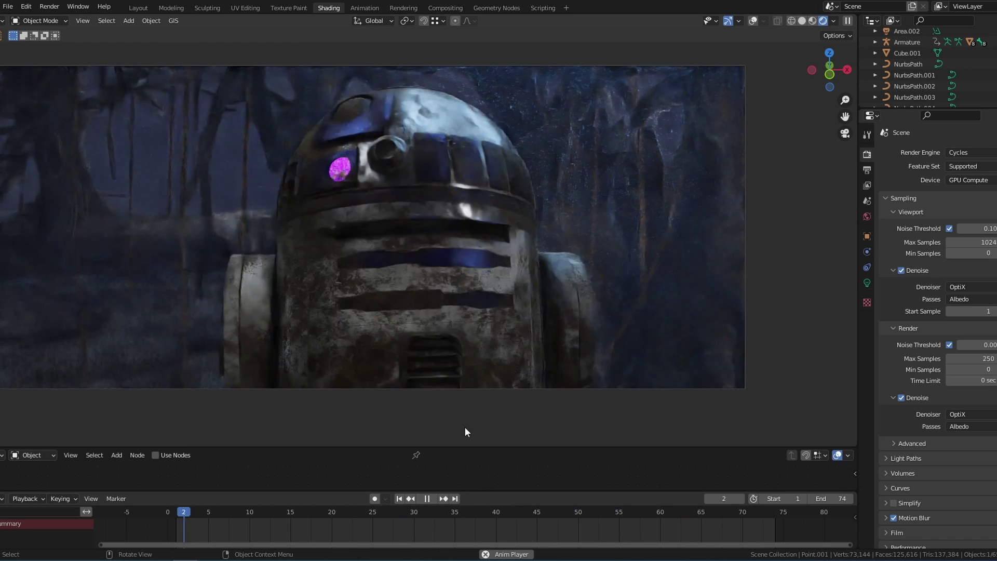
key(space)
middle_drag(440, 363, 404, 232)
scroll(404, 232, up, 4)
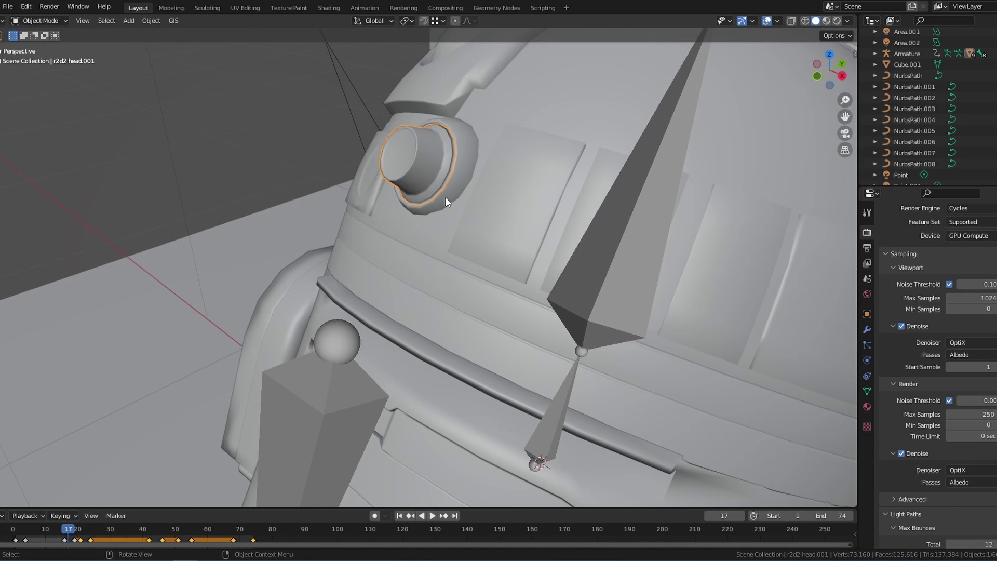
Step: Face R2-D2's head front-on and go to frame 9 with the eye lens part selected
scroll(445, 197, down, 4)
middle_drag(445, 198, 474, 212)
scroll(454, 138, up, 5)
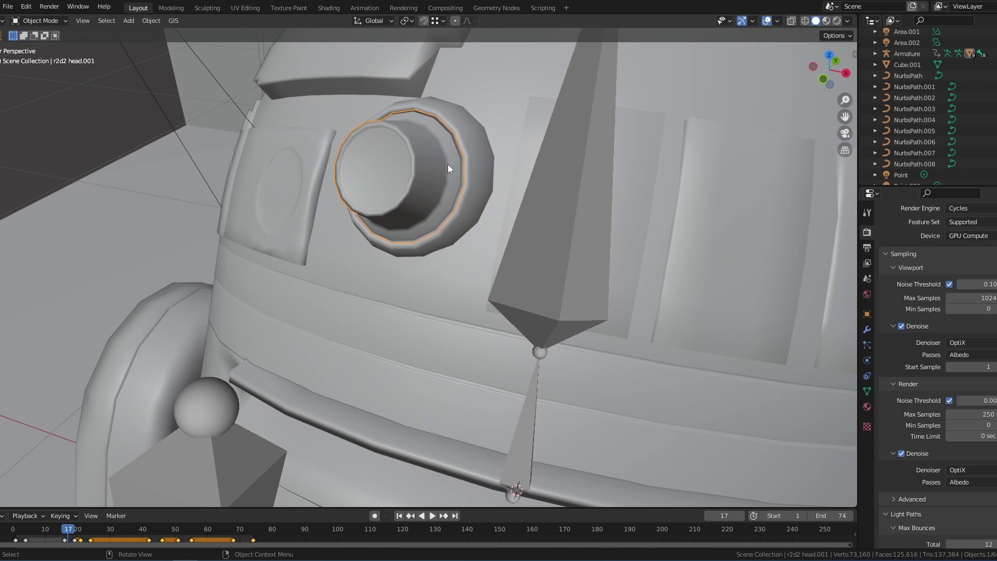
drag(72, 532, 47, 540)
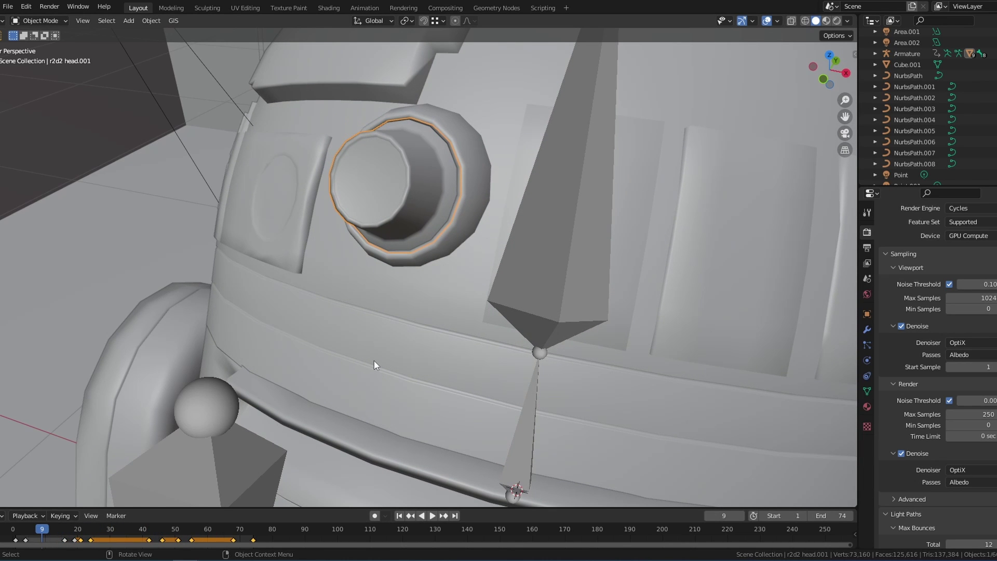
key(x)
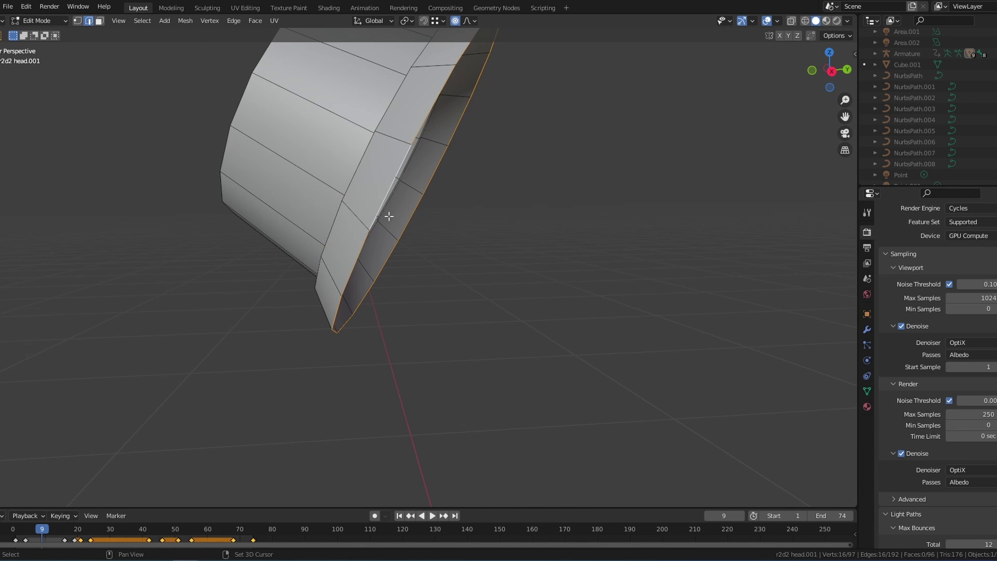
key(Tab)
key(KP_Divide)
Step: Rotate the eye lens 5.1° and insert a rotation keyframe at frame 9
key(r)
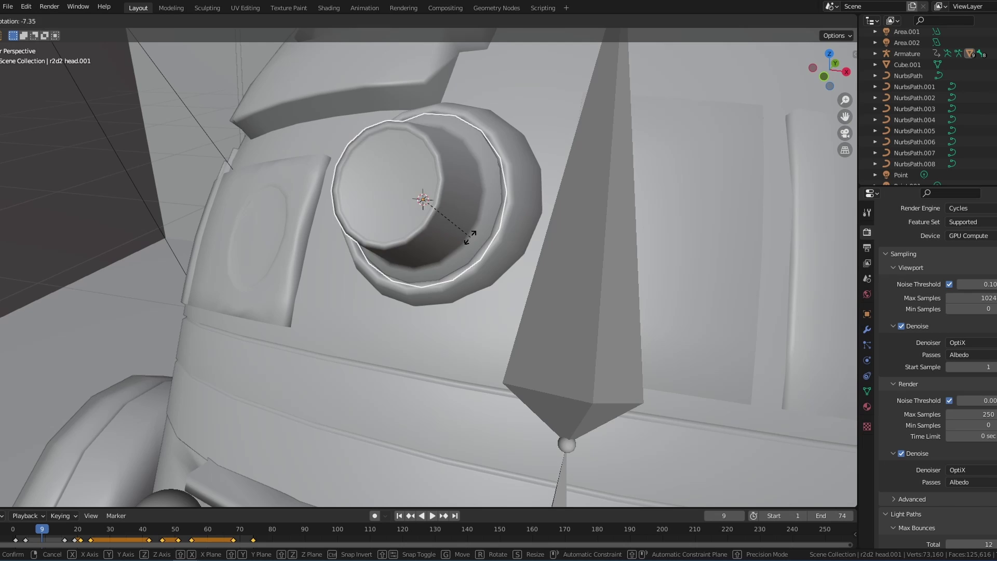
click(428, 244)
key(i)
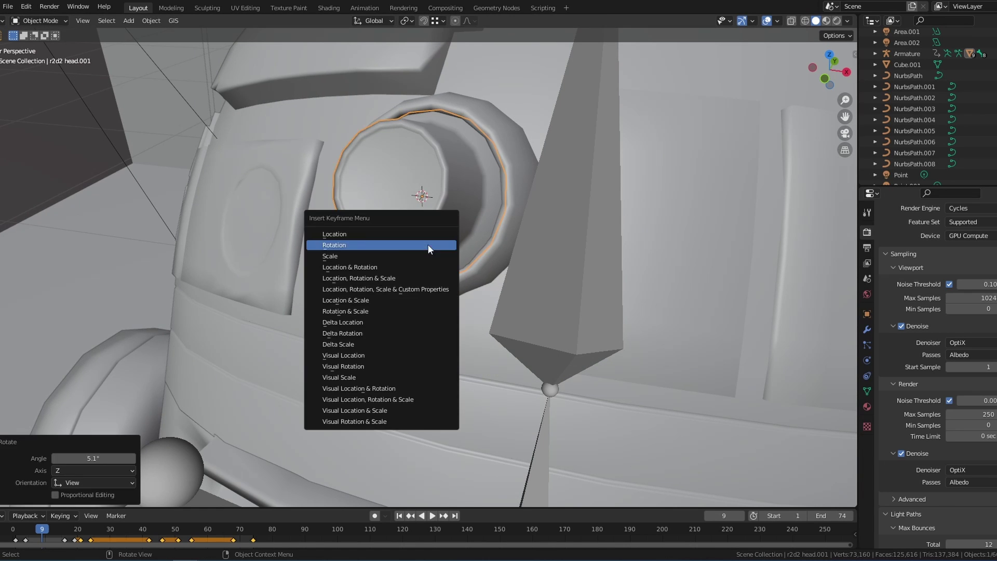
click(428, 244)
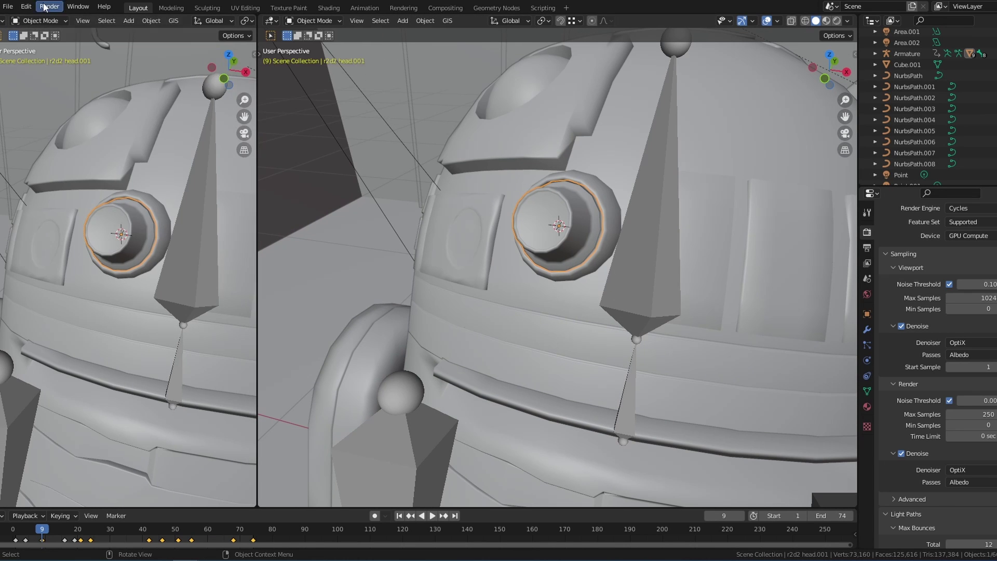
Step: Show the curves in a Graph Editor and add a toned-down Noise modifier to the Y rotation
click(10, 20)
click(138, 62)
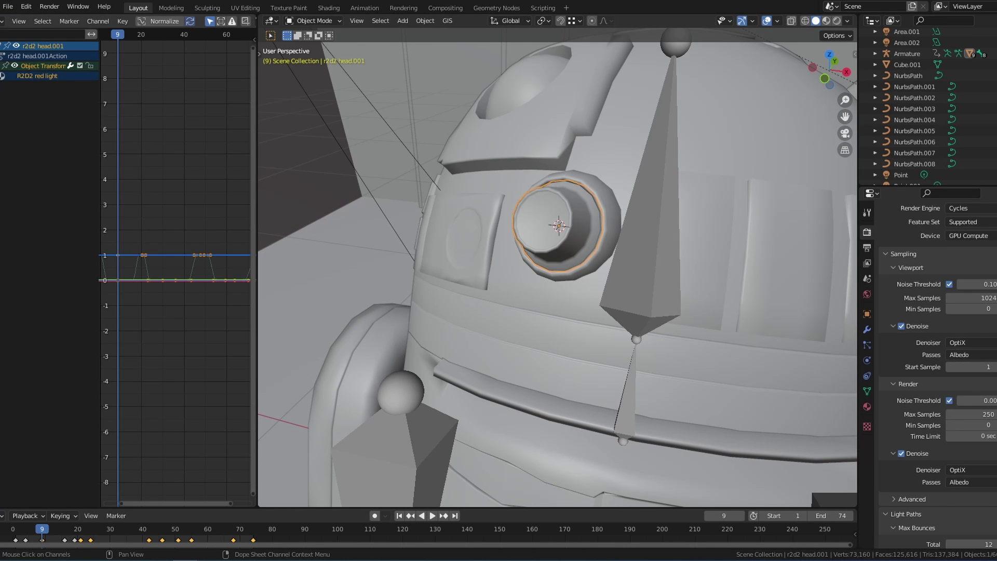
drag(256, 217, 391, 218)
key(n)
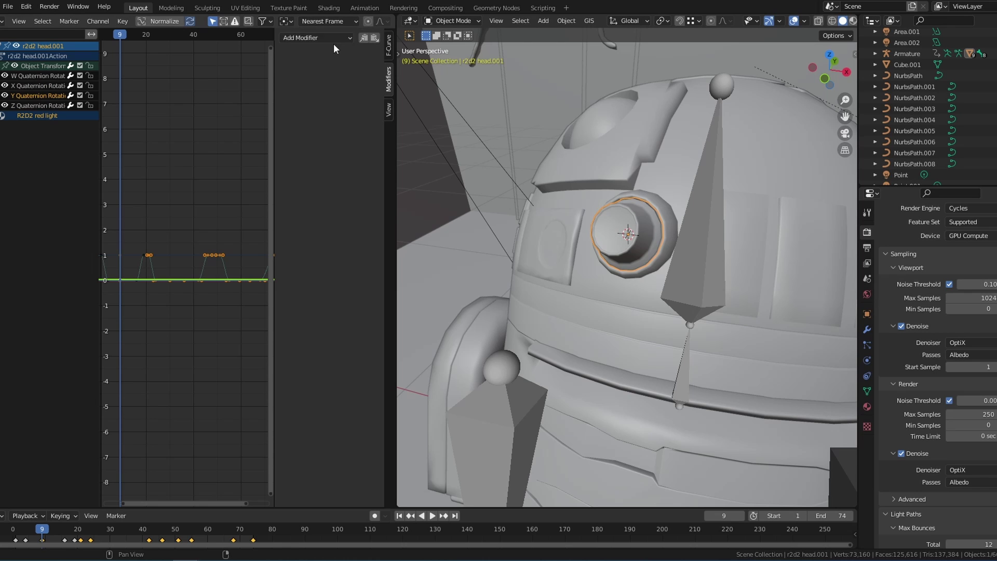
click(334, 38)
click(324, 99)
click(433, 515)
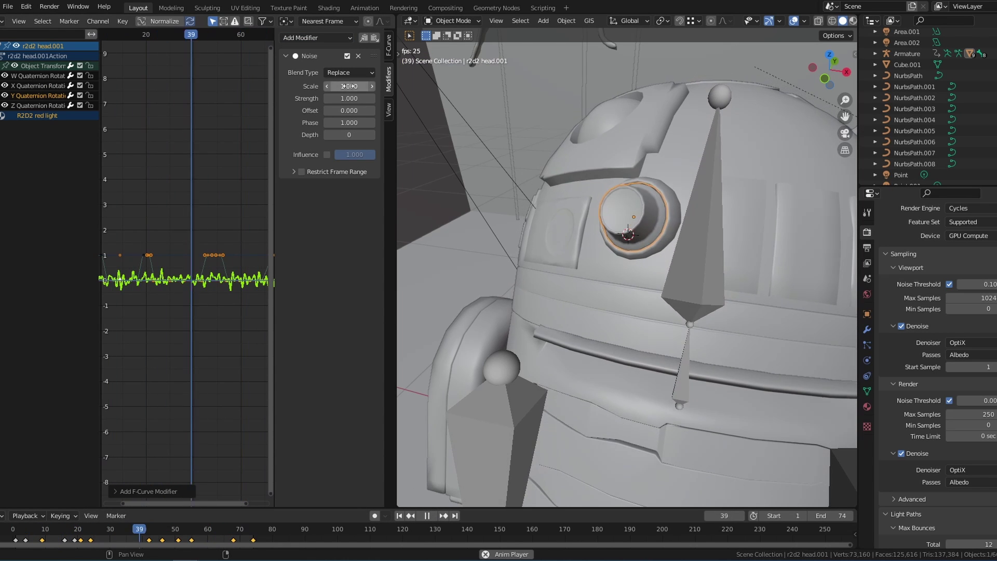
mouse_move(349, 86)
mouse_down()
mouse_move(385, 87)
mouse_move(327, 98)
mouse_move(370, 98)
mouse_move(332, 87)
mouse_move(361, 87)
mouse_move(348, 88)
mouse_up()
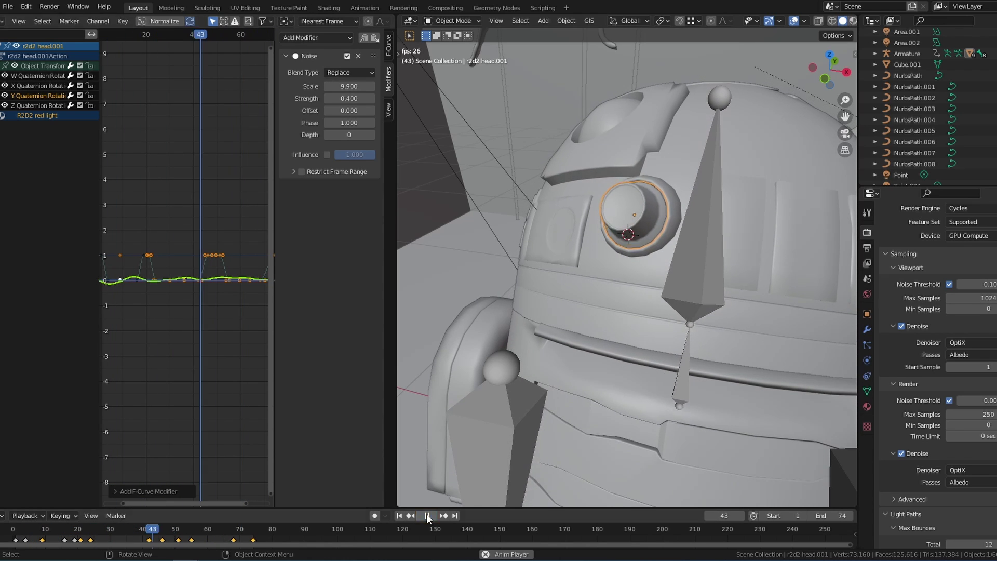
key(space)
Step: Key the eye's unchanged rotation at frame 49
key(r)
key(Escape)
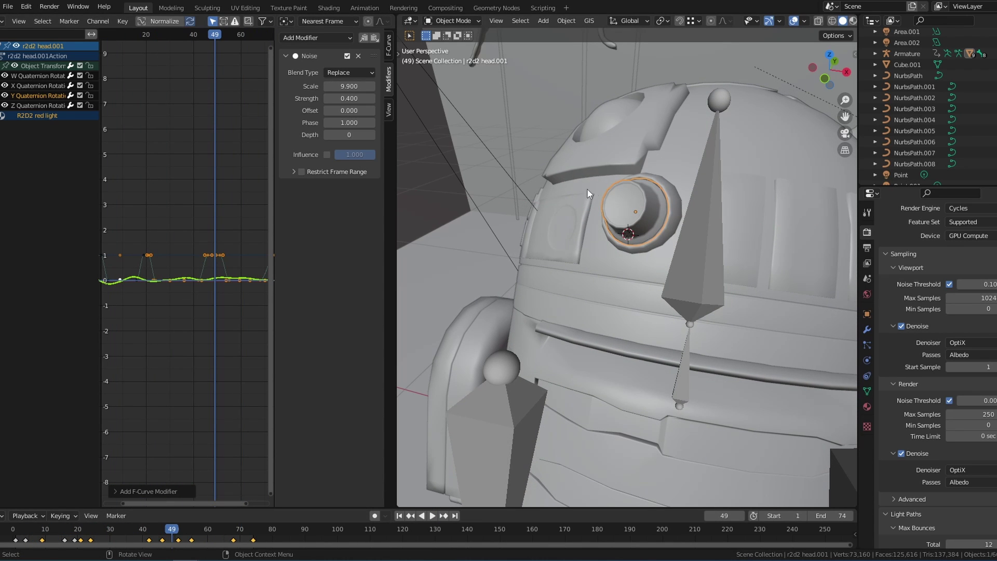
click(547, 220)
key(i)
click(547, 221)
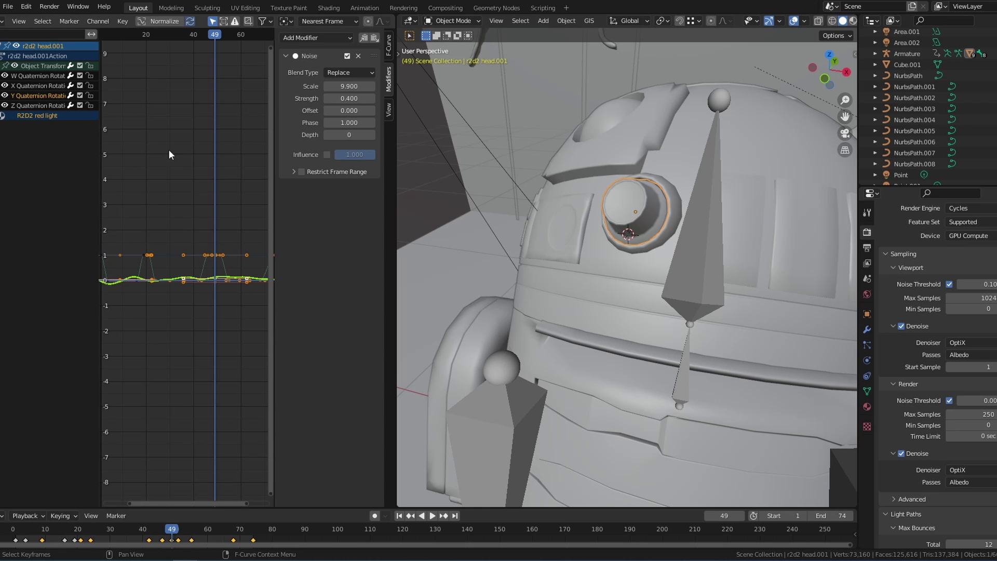
Step: Add a Noise modifier with Strength 0.1 to the X Quaternion Rotation curve
click(30, 86)
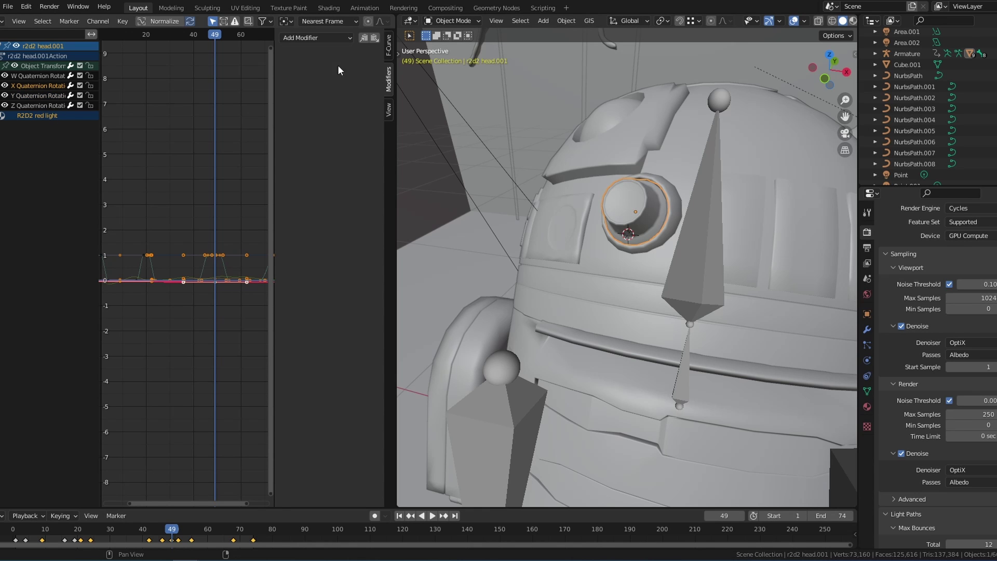
click(328, 38)
click(325, 100)
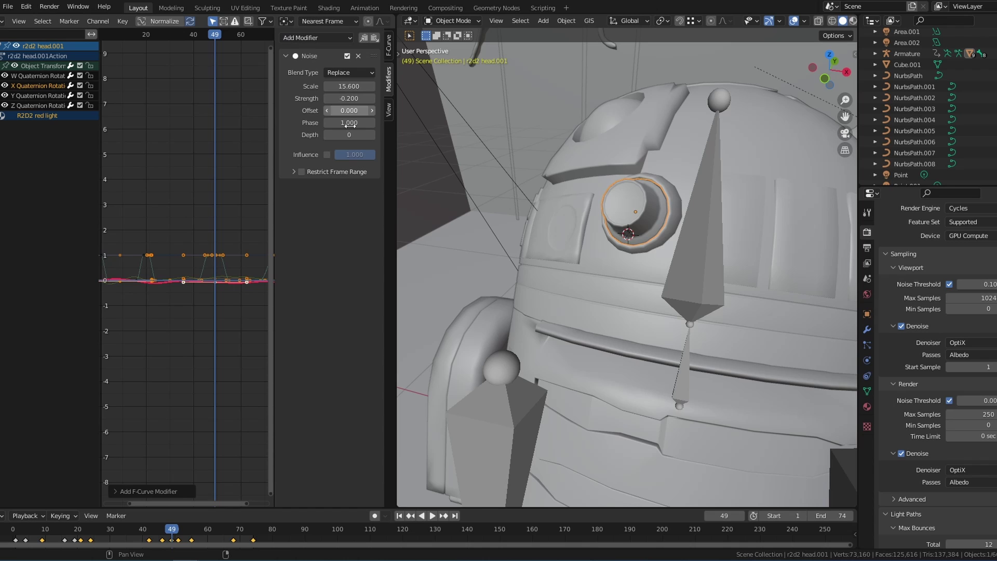
click(399, 516)
click(432, 516)
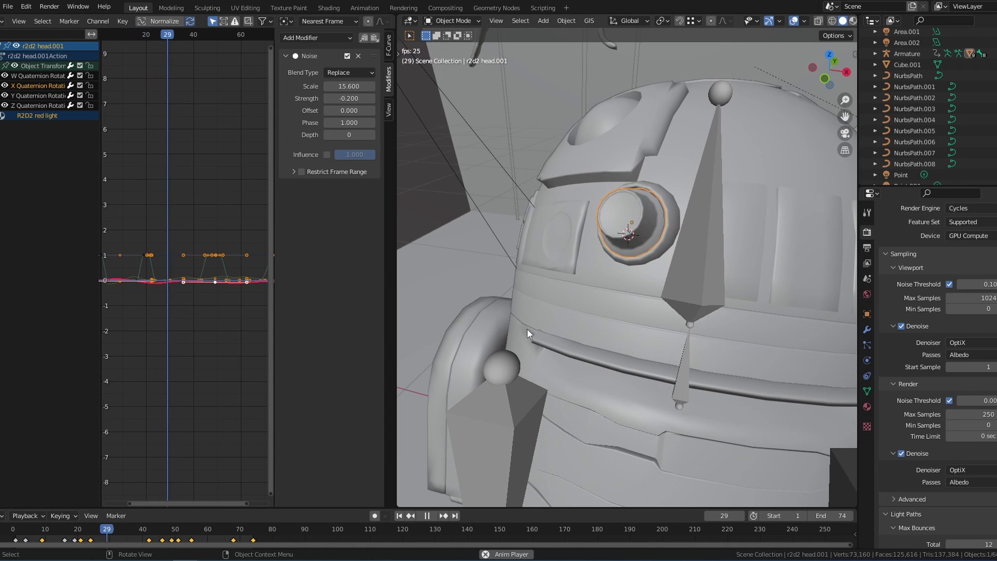
click(343, 98)
text(0.1)
key(Return)
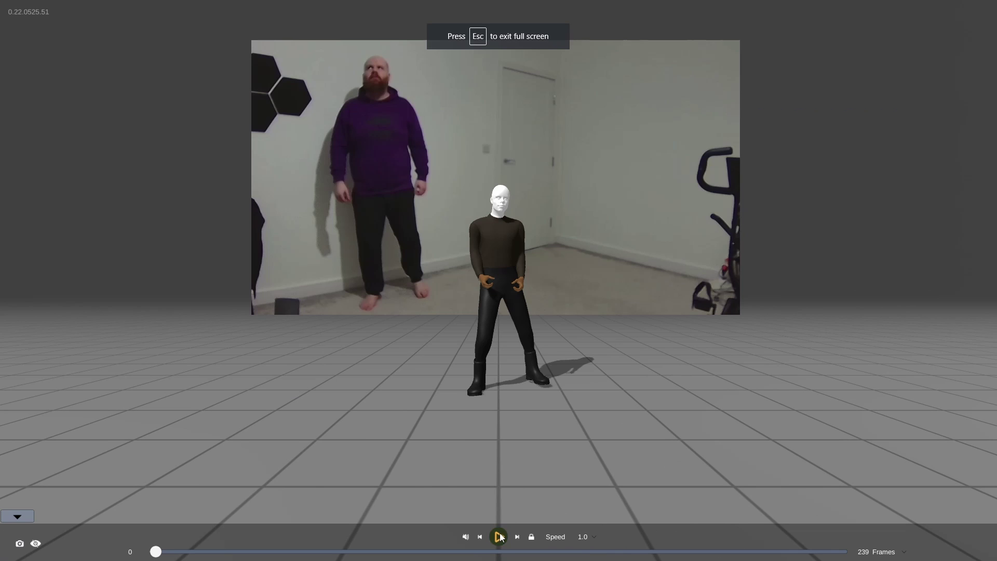
Step: Play the tracking_1.mov motion capture preview on the 3D character
click(500, 534)
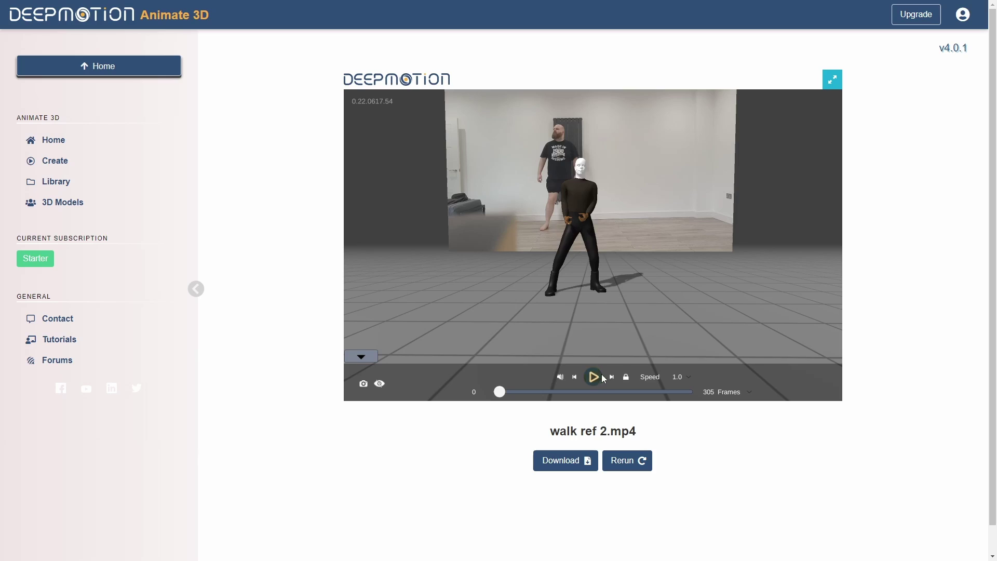
Step: Play, then resume, the walk ref 2.mp4 walking animation preview
click(595, 377)
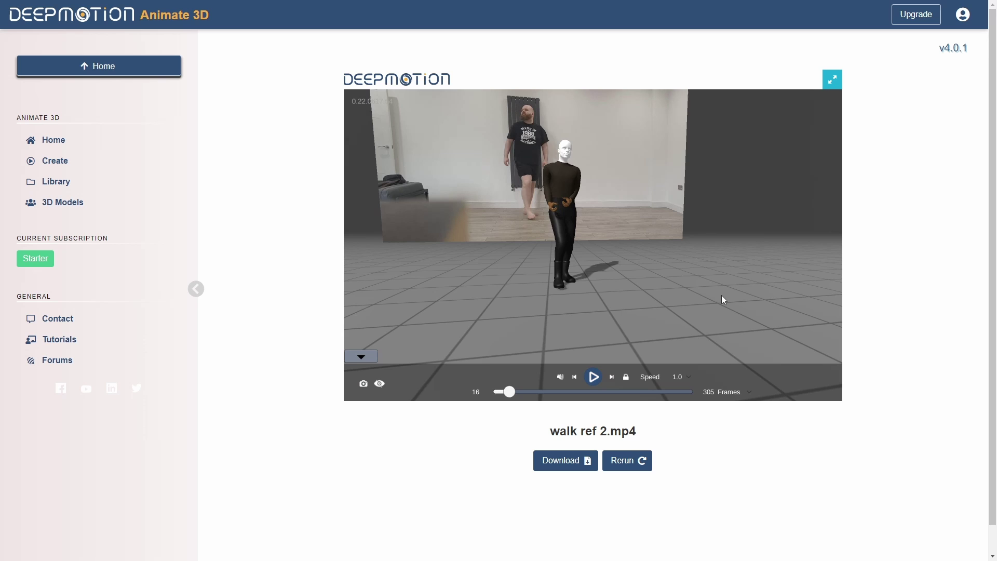
click(593, 376)
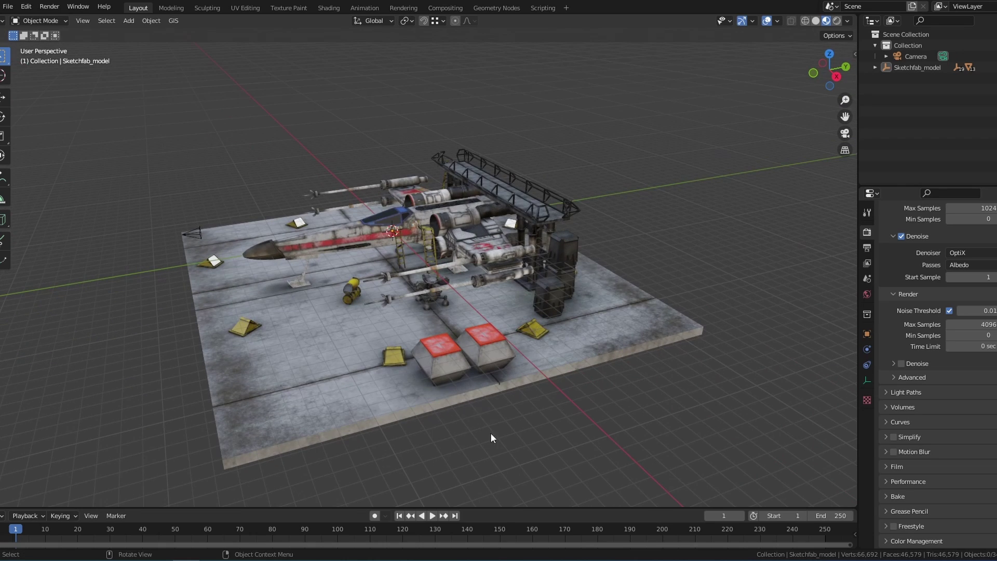
Step: Box-select the floor slab and crates around the X-wing and delete them
drag(490, 432, 376, 353)
key(Delete)
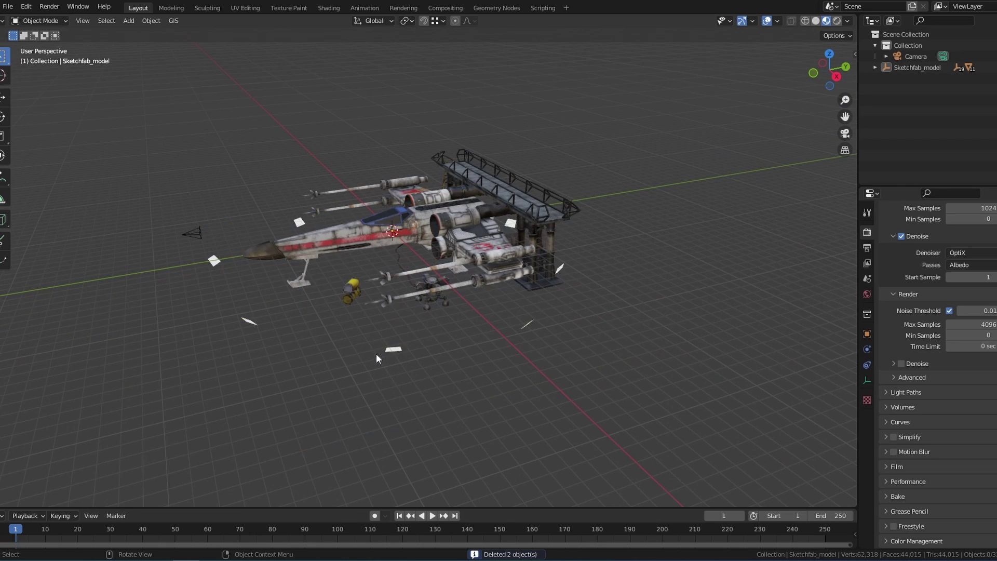
scroll(306, 247, up, 2)
Step: Orbit, pan and zoom to inspect the X-wing's nose and landing gear
middle_drag(313, 248, 335, 239)
scroll(336, 239, up, 4)
middle_drag(338, 303, 422, 24)
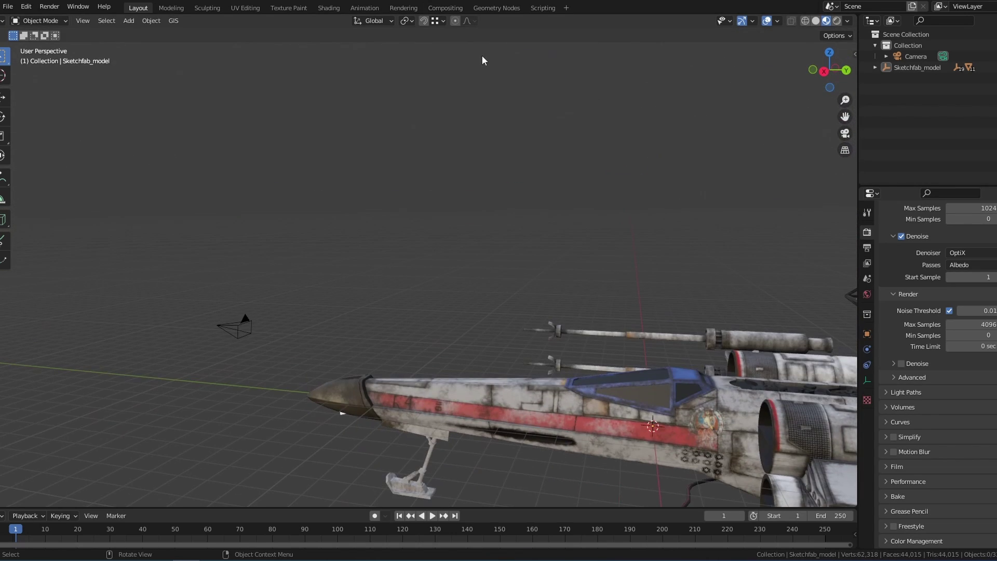
shift+middle_drag(482, 61, 459, 361)
scroll(480, 398, up, 5)
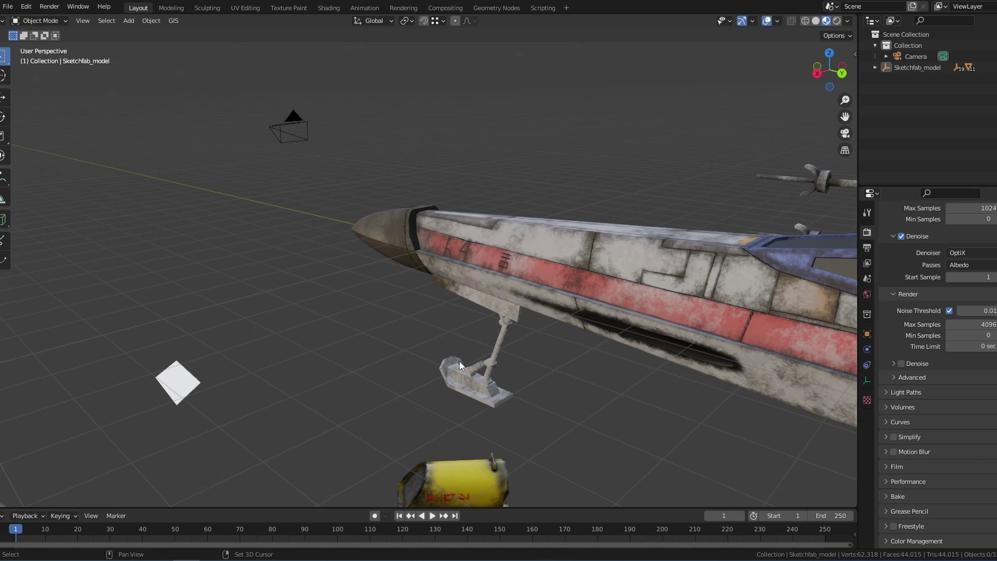
scroll(459, 361, up, 4)
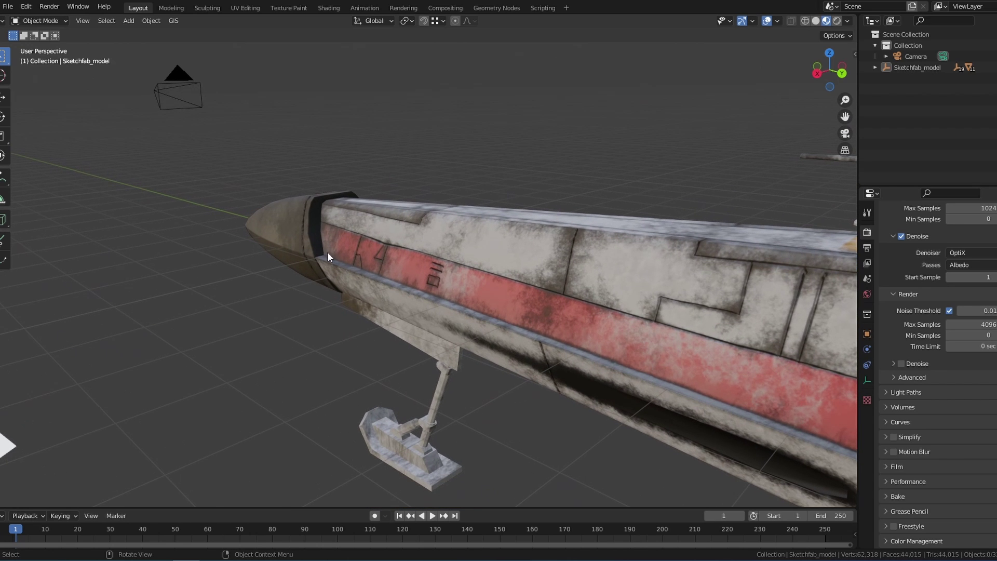
scroll(379, 308, down, 4)
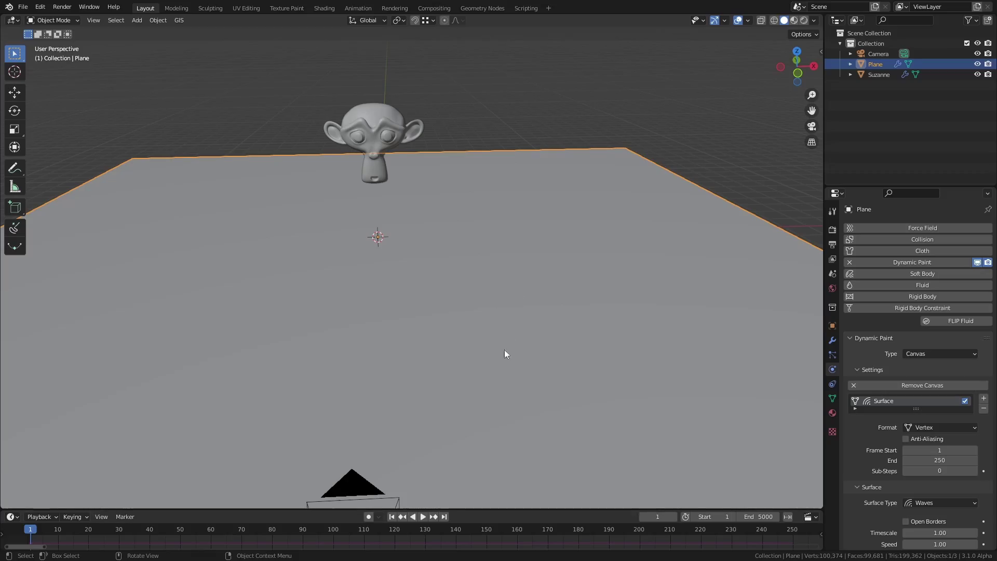
Step: Check the plane's dense subdivided mesh in Edit Mode, then return to Object Mode
key(Tab)
mouse_move(495, 345)
middle_down()
mouse_move(514, 385)
mouse_move(557, 340)
mouse_move(522, 337)
mouse_move(480, 354)
middle_up()
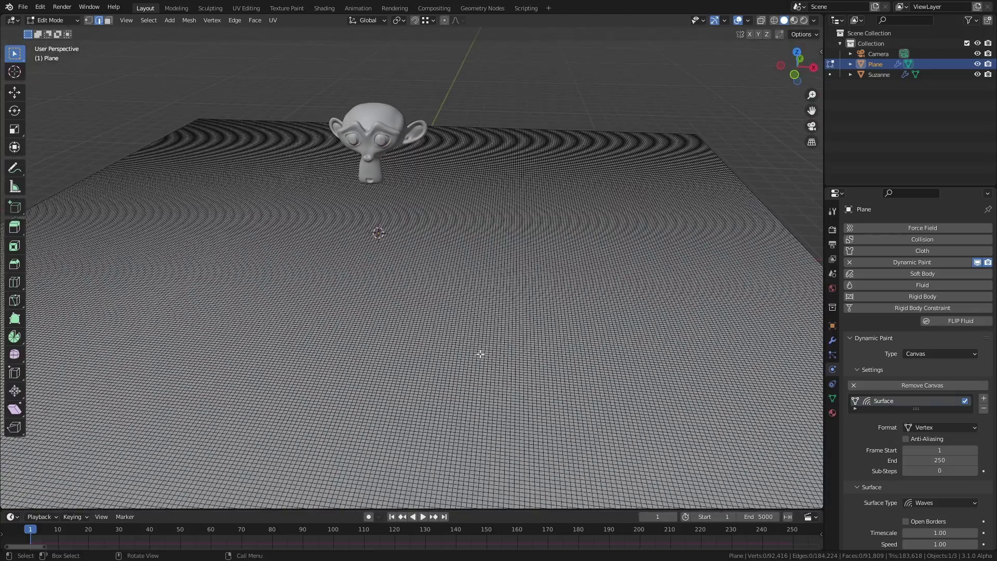
key(Tab)
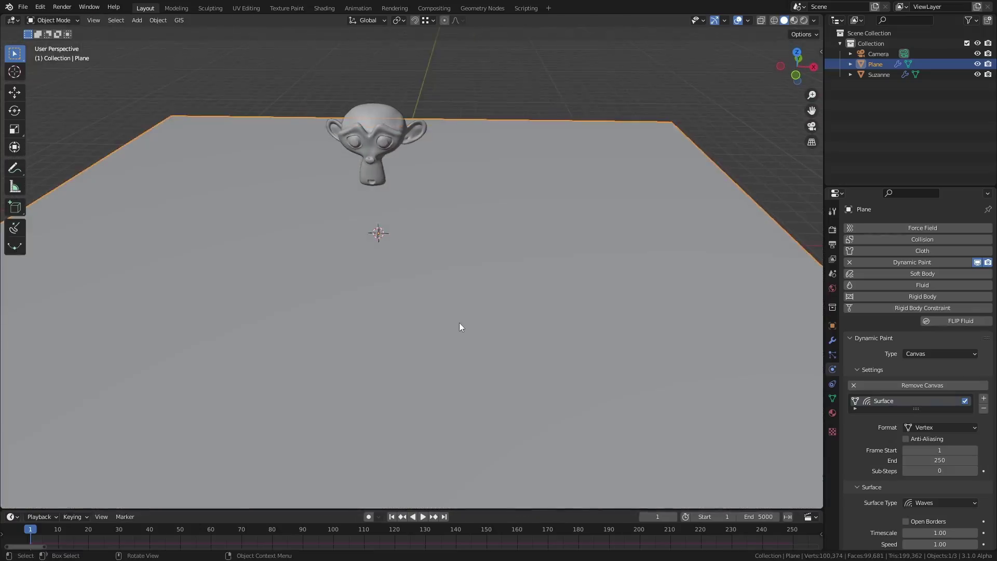
Step: Start moving Suzanne toward the plane, cancel the move, and pull back to view the rippled plane
scroll(459, 323, up, 2)
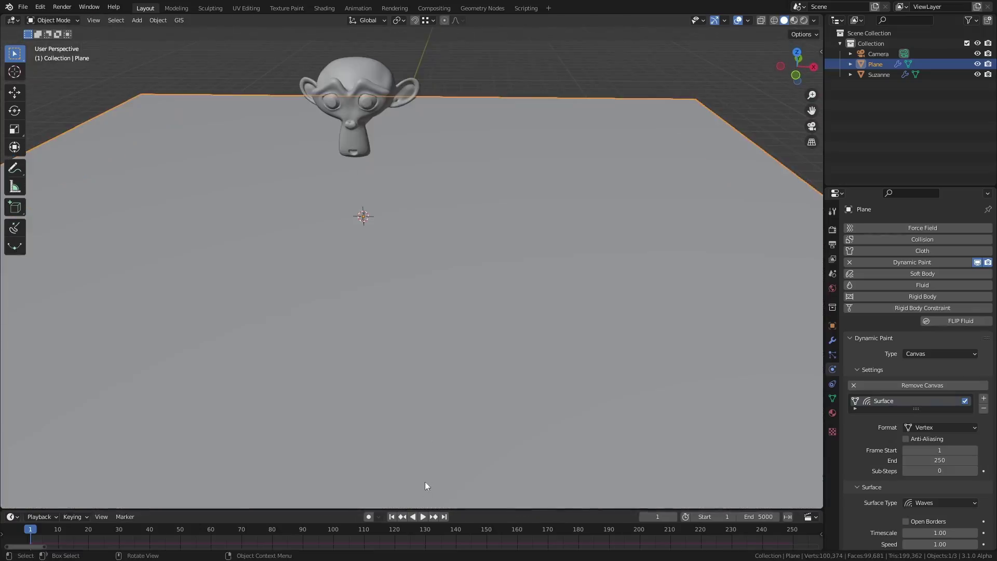
click(344, 123)
key(g)
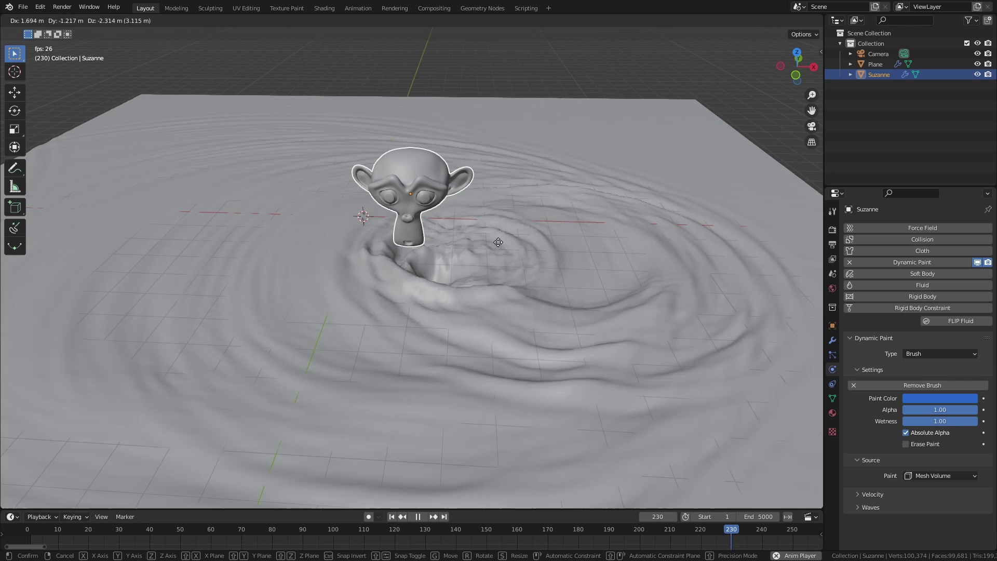
right_click(452, 206)
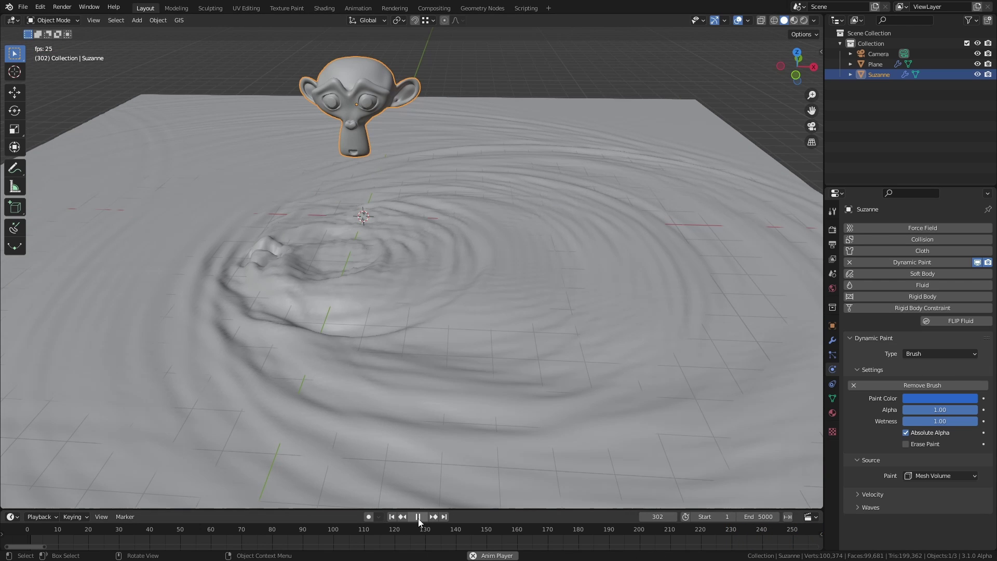
middle_drag(402, 411, 462, 396)
scroll(462, 396, down, 5)
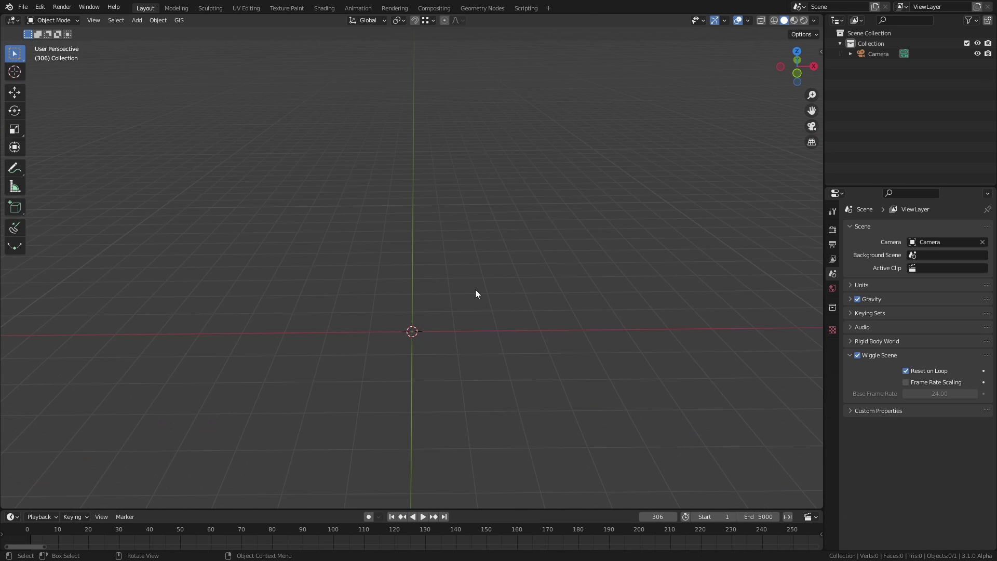
Step: Add a metaball Ball at the scene centre
key(shift+a)
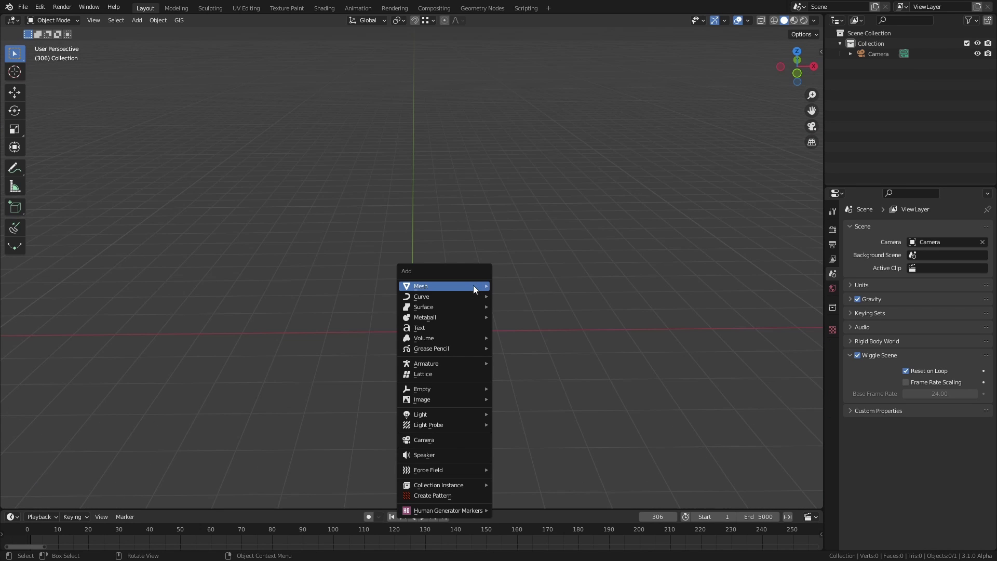
mouse_move(454, 319)
click(521, 318)
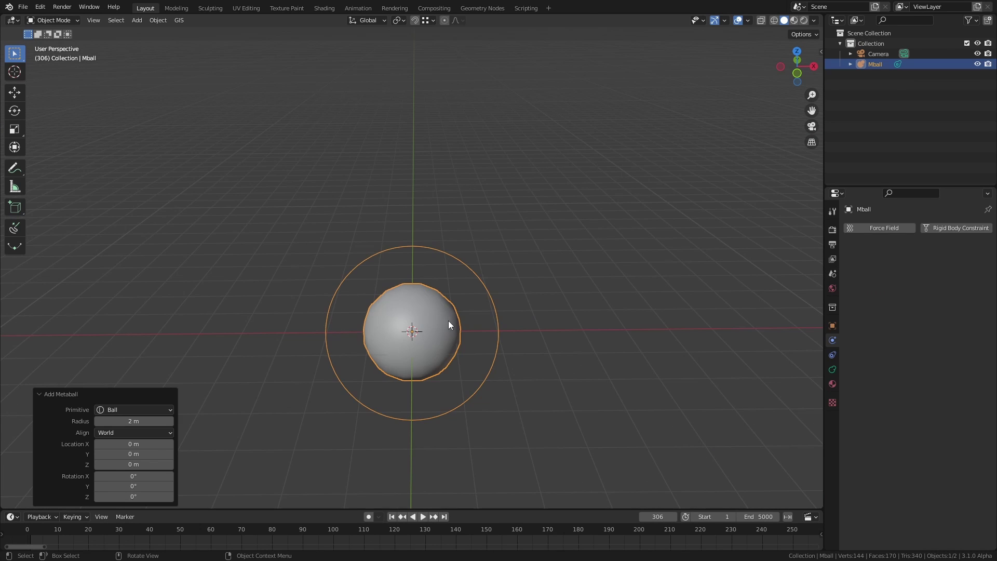
Step: Duplicate the metaball three times, placing copies beside, up-left and up-right of it
key(shift+d)
click(504, 322)
key(shift+d)
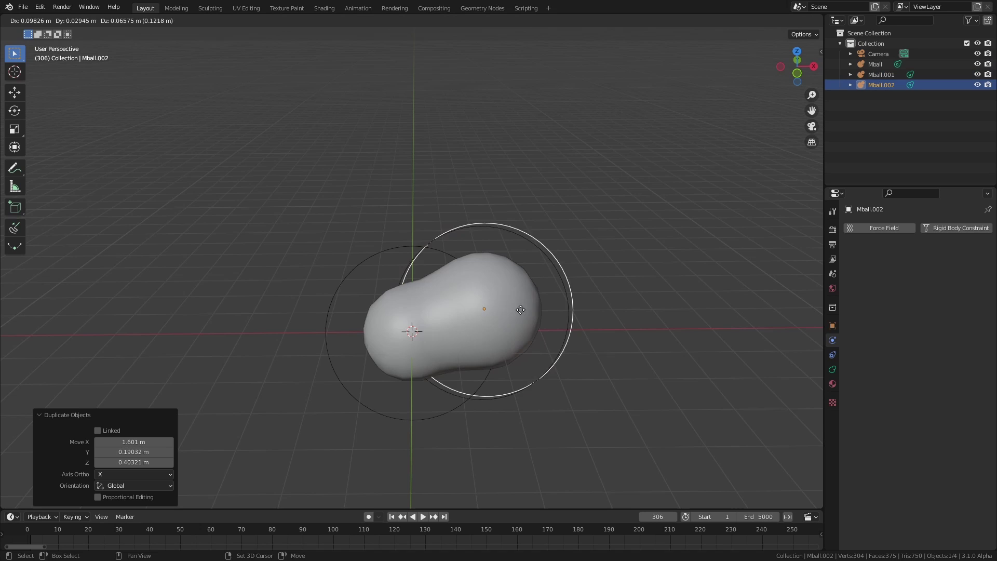
click(449, 277)
key(shift+d)
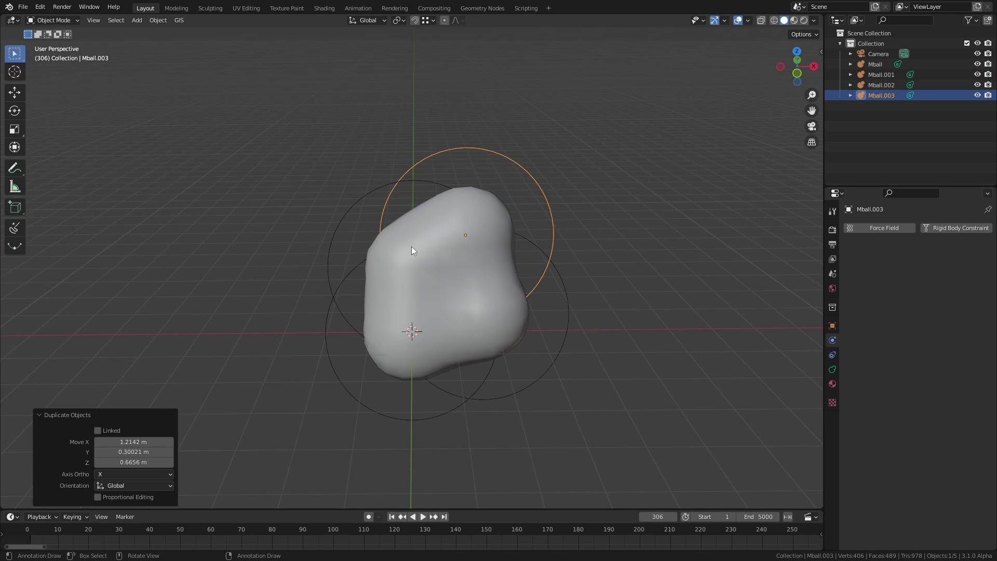
Step: Move the original Mball metaball until it fuses with the copies into one blob
click(426, 270)
key(g)
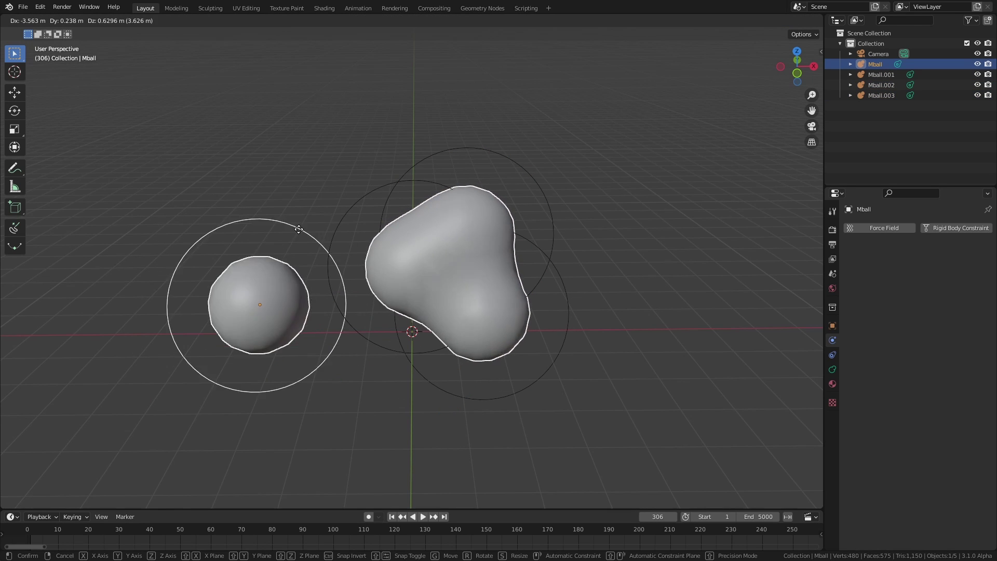
click(414, 226)
key(g)
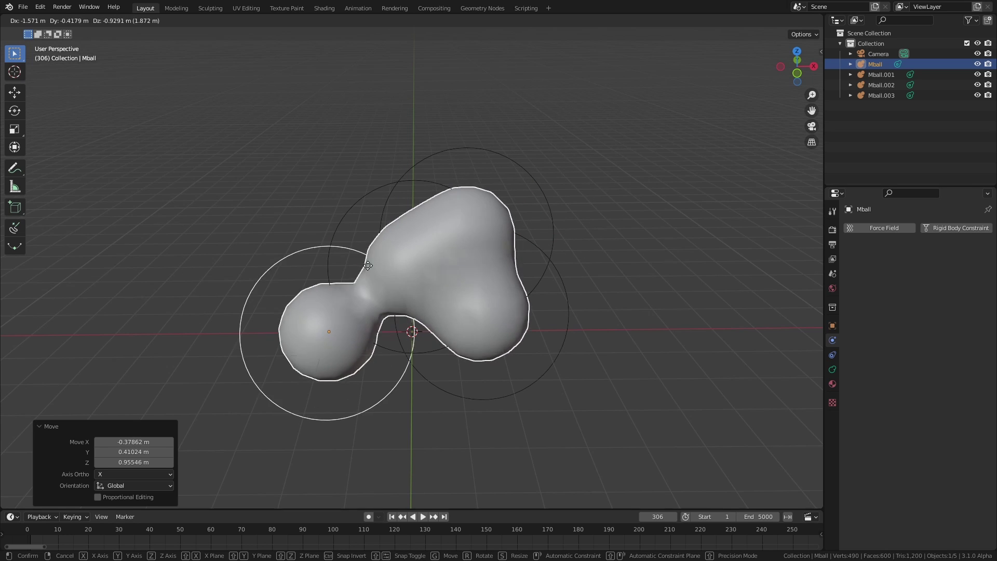
click(403, 244)
click(484, 214)
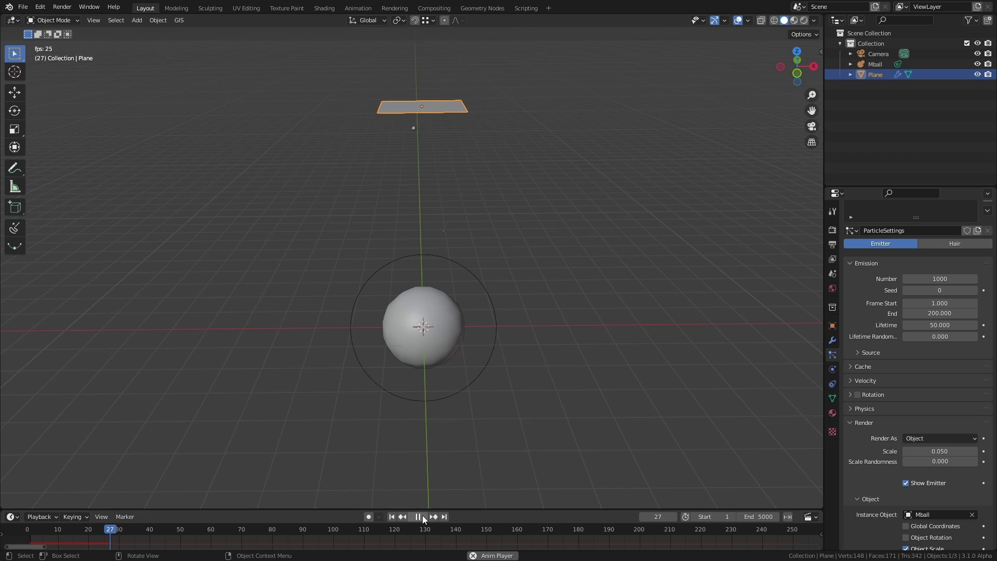
Step: Pause the particle playback, orbit up to the emitter plane and expand the Children settings
click(418, 516)
middle_drag(415, 288, 447, 229)
scroll(887, 447, down, 6)
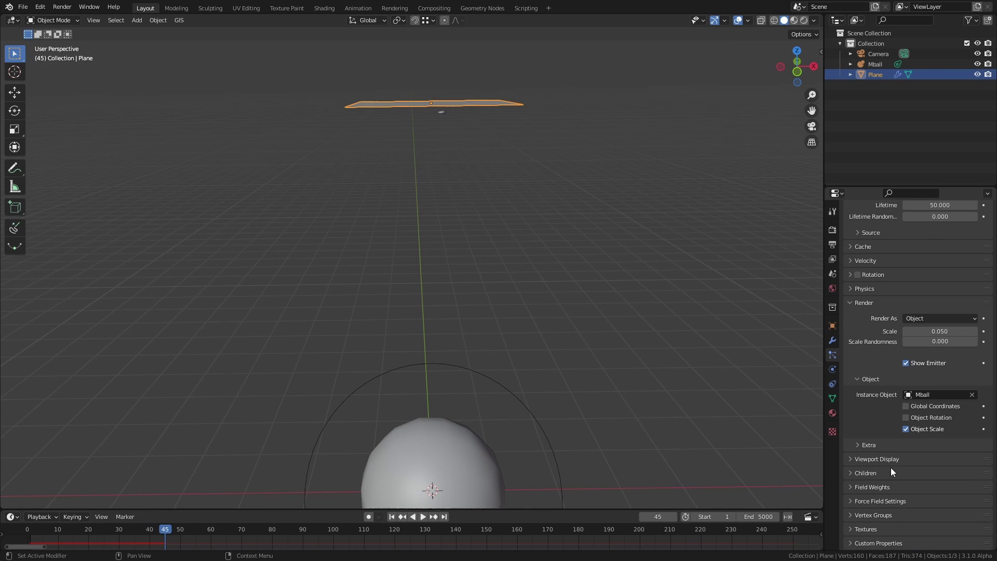
click(869, 473)
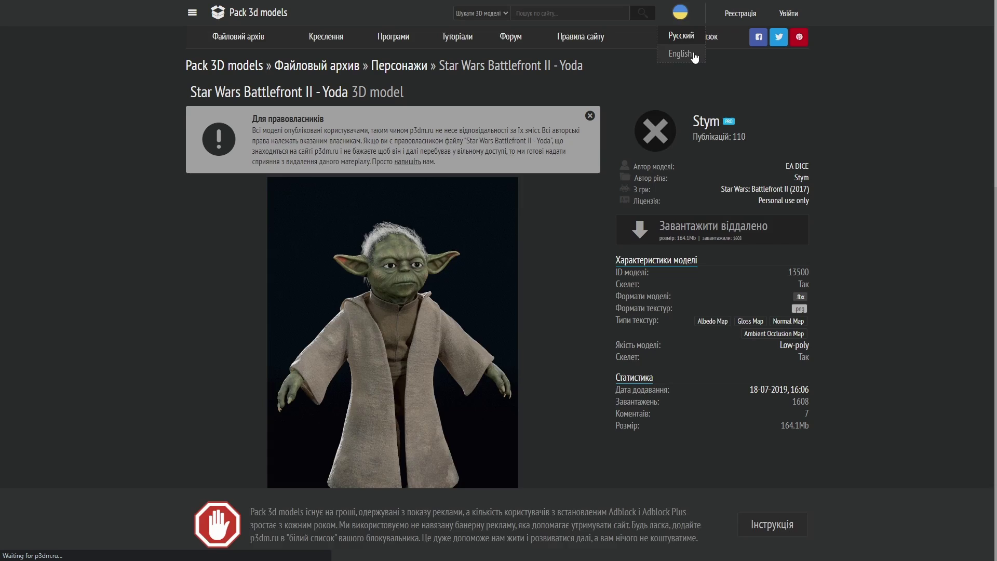
Step: Switch the Yoda model page from Ukrainian to English using the header language dropdown
click(693, 54)
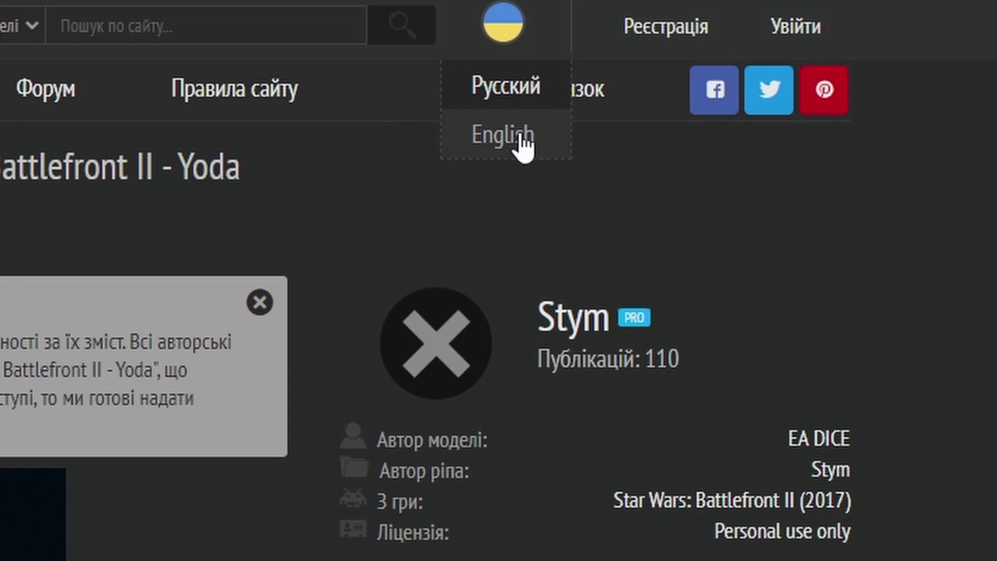
click(522, 136)
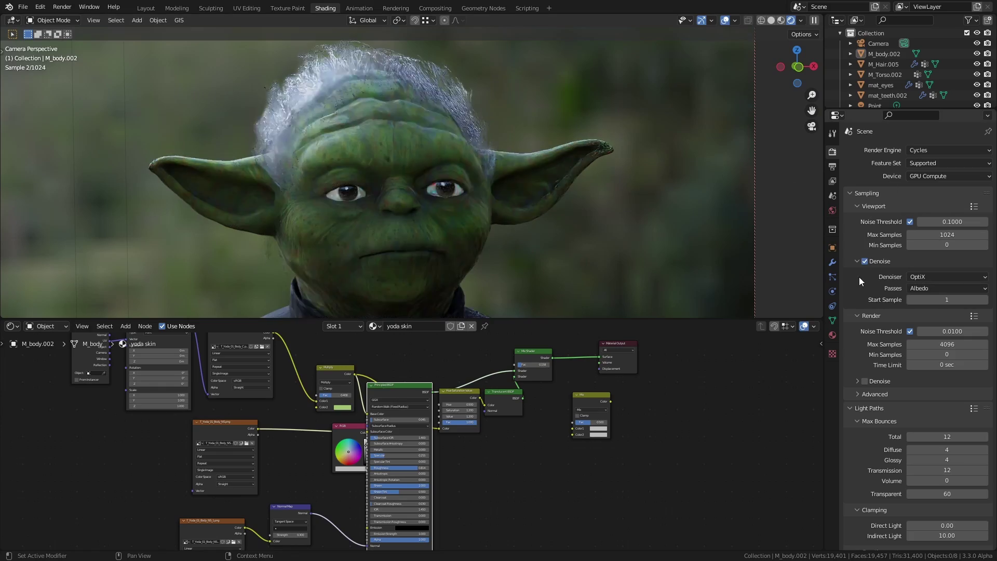
Step: Lower the Mix Shader Fac value and turn off viewport denoising
scroll(737, 291, up, 3)
scroll(525, 364, up, 5)
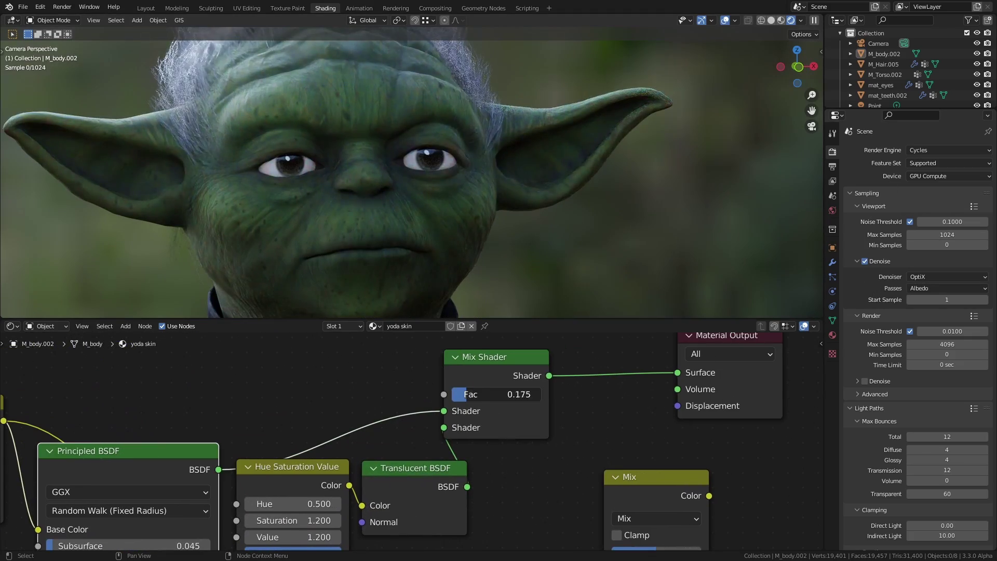
drag(501, 394, 474, 387)
click(865, 261)
Step: Pull back to the whole character, switch to Material Preview, and orbit around Yoda's hair
scroll(460, 369, up, 1)
scroll(364, 364, down, 2)
scroll(307, 395, up, 3)
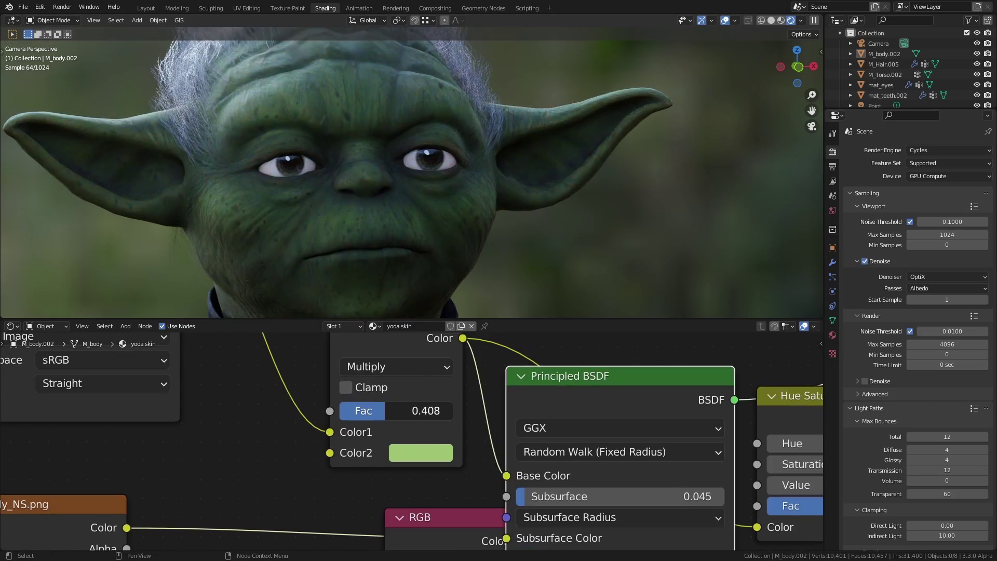
scroll(442, 235, down, 4)
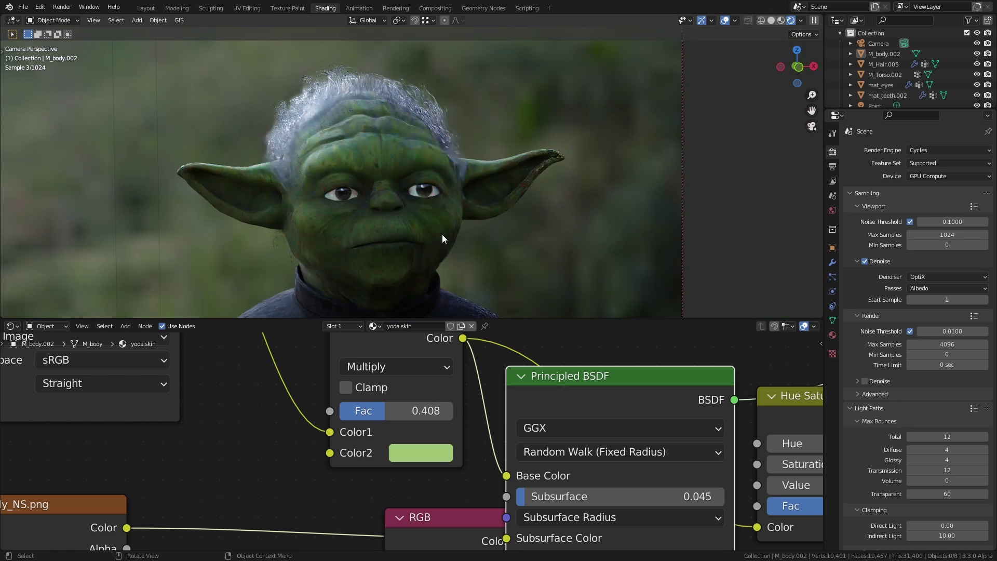
middle_drag(466, 226, 395, 140)
scroll(432, 169, up, 6)
scroll(432, 170, down, 3)
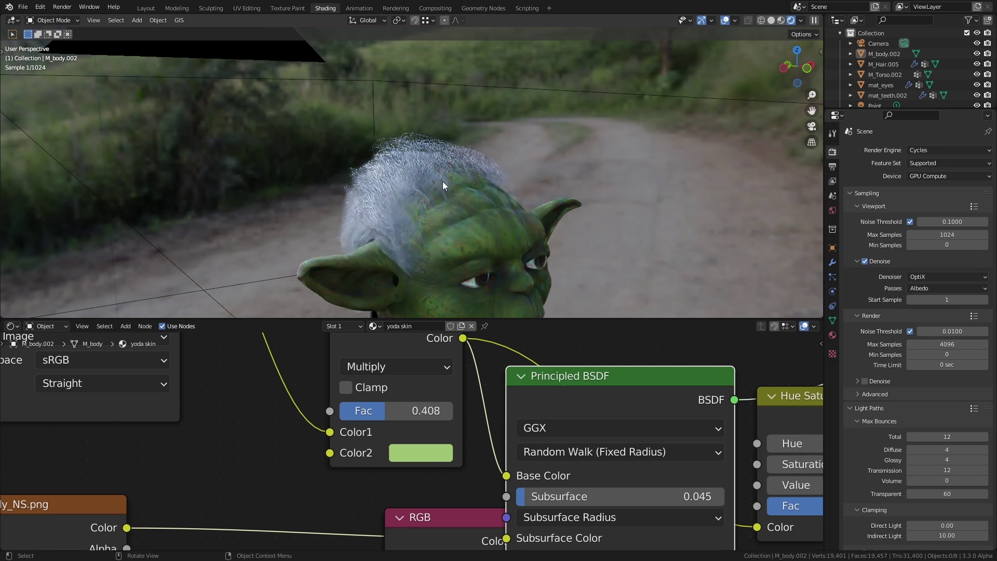
key(z)
click(512, 225)
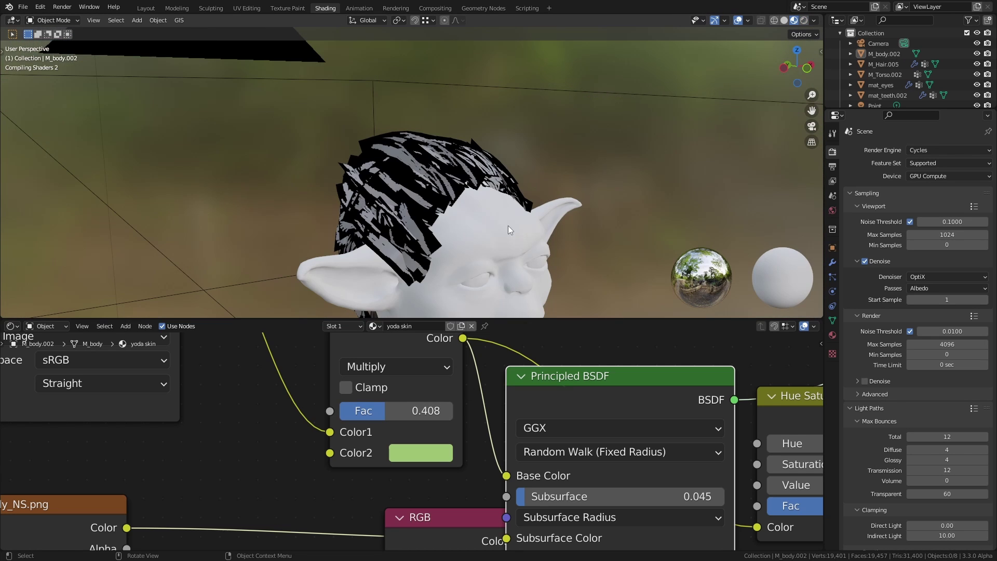
scroll(422, 213, up, 4)
mouse_move(422, 213)
middle_down()
mouse_move(460, 215)
mouse_move(445, 203)
mouse_move(371, 223)
mouse_move(461, 210)
mouse_move(425, 189)
mouse_move(492, 191)
middle_up()
Step: Switch to Rendered shading, hide the Easy HDRI sidebar and get a low view of Yoda's face
key(z)
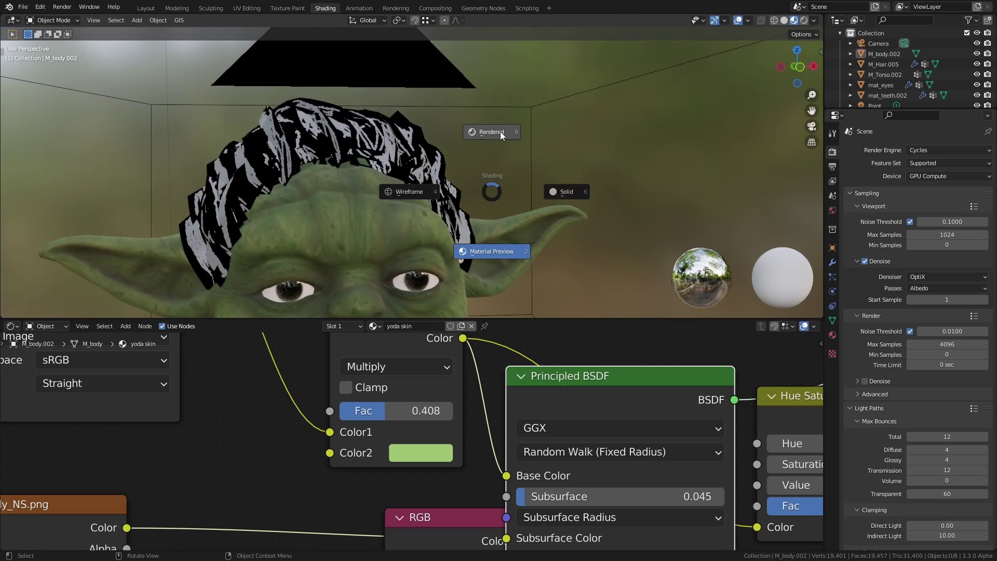
click(499, 133)
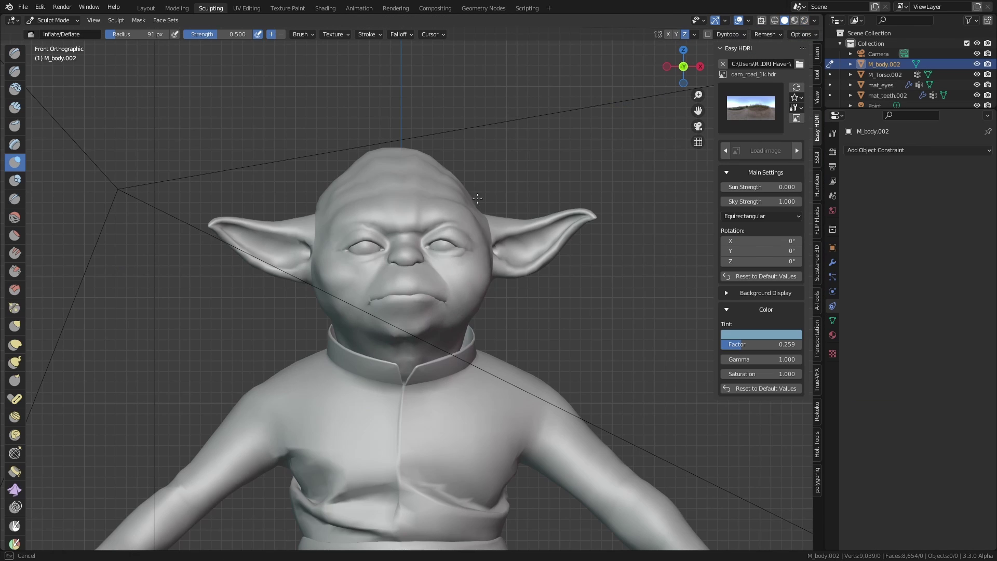
scroll(465, 357, up, 2)
key(n)
shift+middle_drag(480, 387, 476, 410)
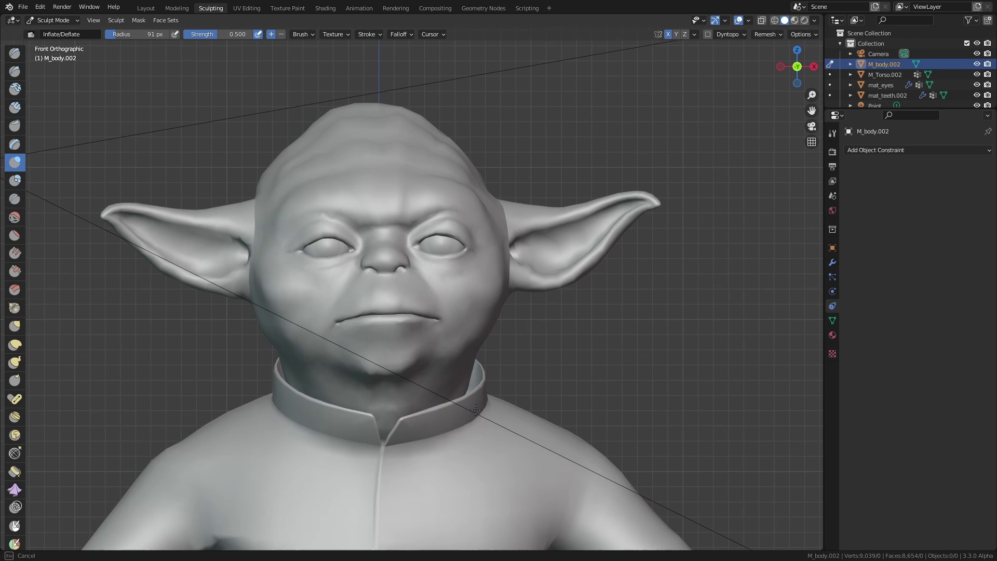
scroll(404, 397, up, 2)
middle_drag(416, 410, 515, 390)
scroll(512, 378, up, 3)
scroll(515, 391, down, 5)
Step: Select the Grab brush, set its radius to 168 px, and orbit to a side view
click(14, 325)
scroll(519, 300, up, 5)
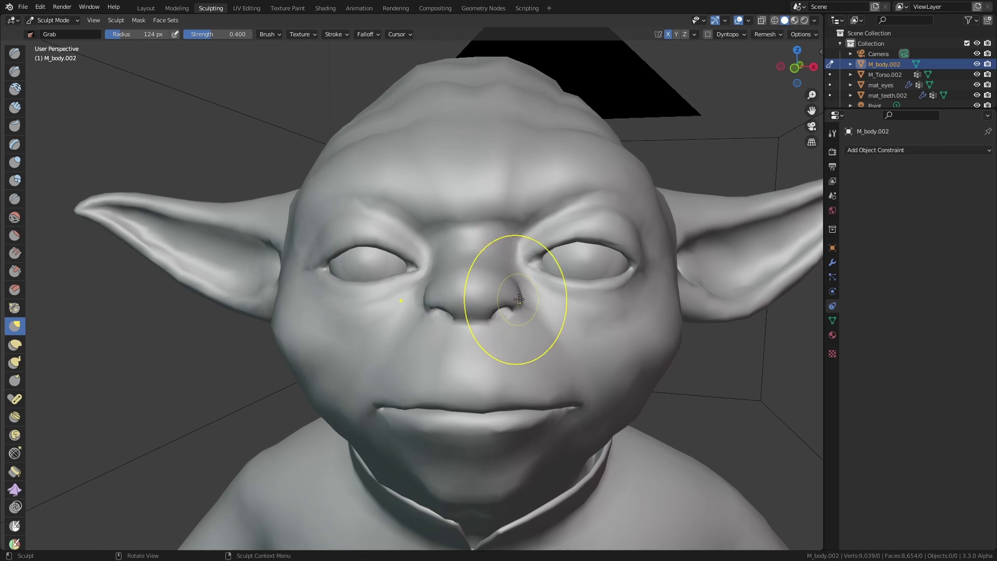
key(f)
click(577, 263)
scroll(556, 262, down, 3)
mouse_move(576, 262)
middle_down()
mouse_move(556, 263)
mouse_move(534, 301)
mouse_move(575, 252)
middle_up()
scroll(535, 300, up, 3)
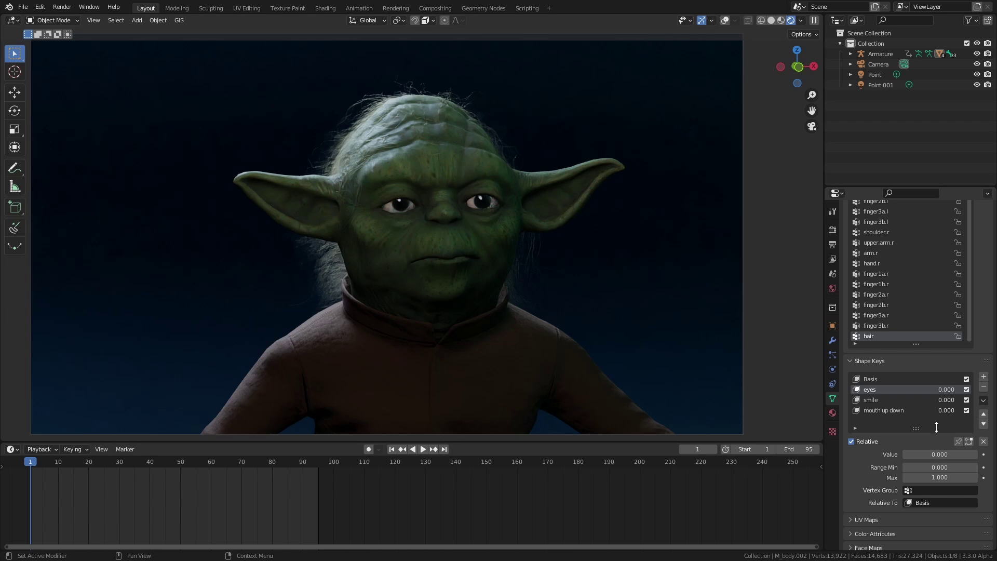
Step: Scrub the eyes shape key to preview blinking, leaving it at zero, in Solid shading
drag(942, 403, 955, 403)
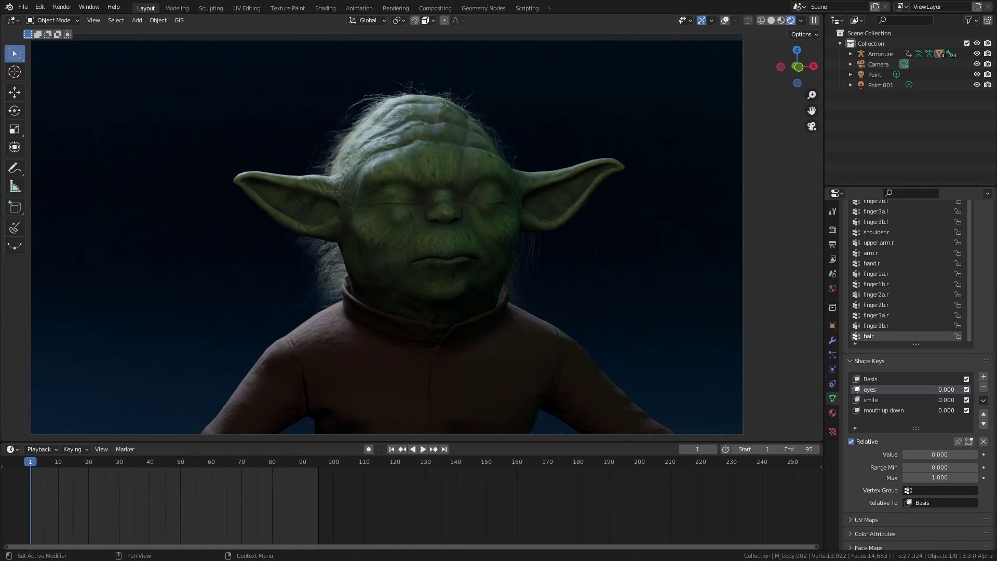
mouse_move(940, 454)
mouse_down()
mouse_move(955, 454)
mouse_move(930, 454)
mouse_move(940, 454)
mouse_up()
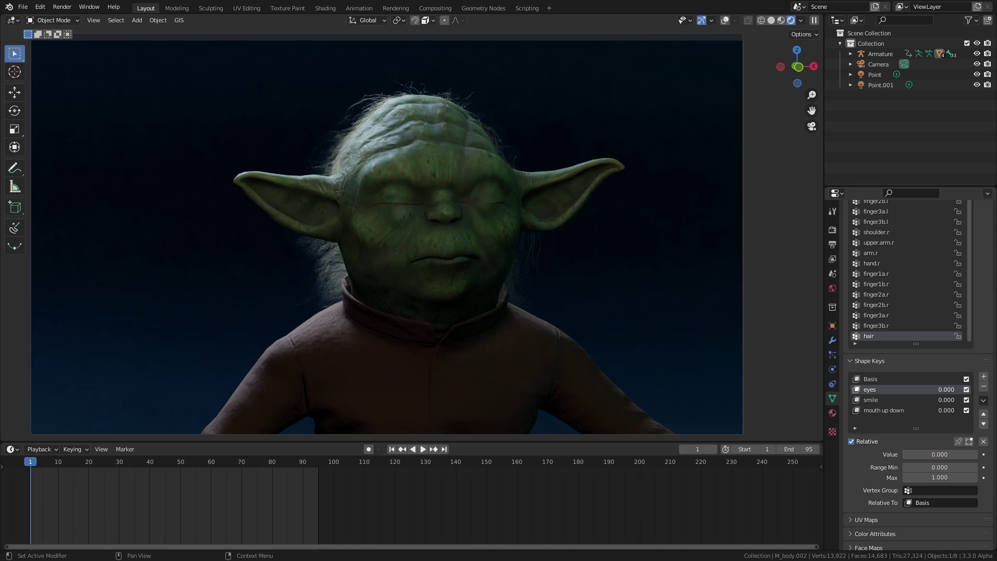
key(z)
click(682, 319)
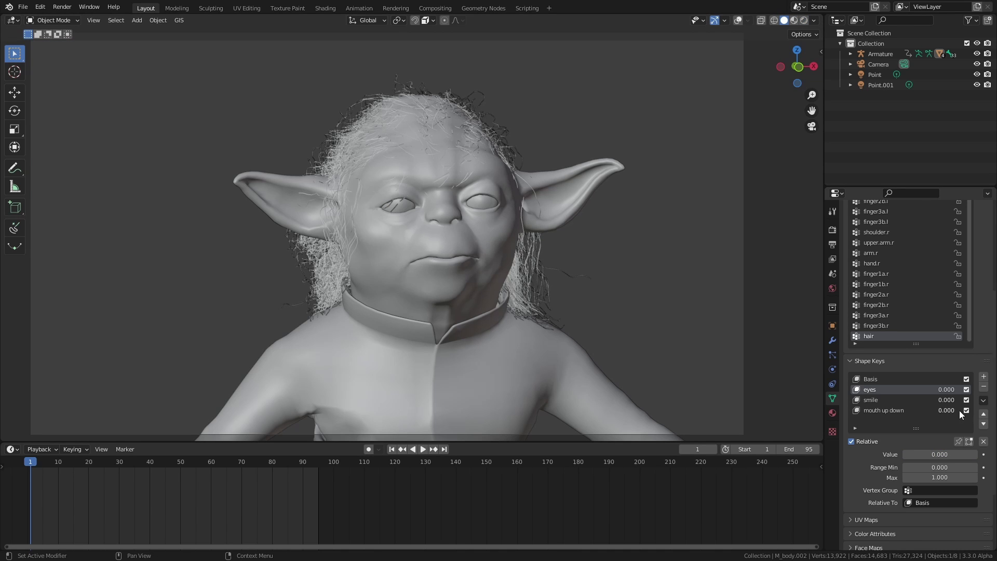
mouse_move(942, 389)
mouse_down()
mouse_move(953, 390)
mouse_move(929, 390)
mouse_move(942, 389)
mouse_up()
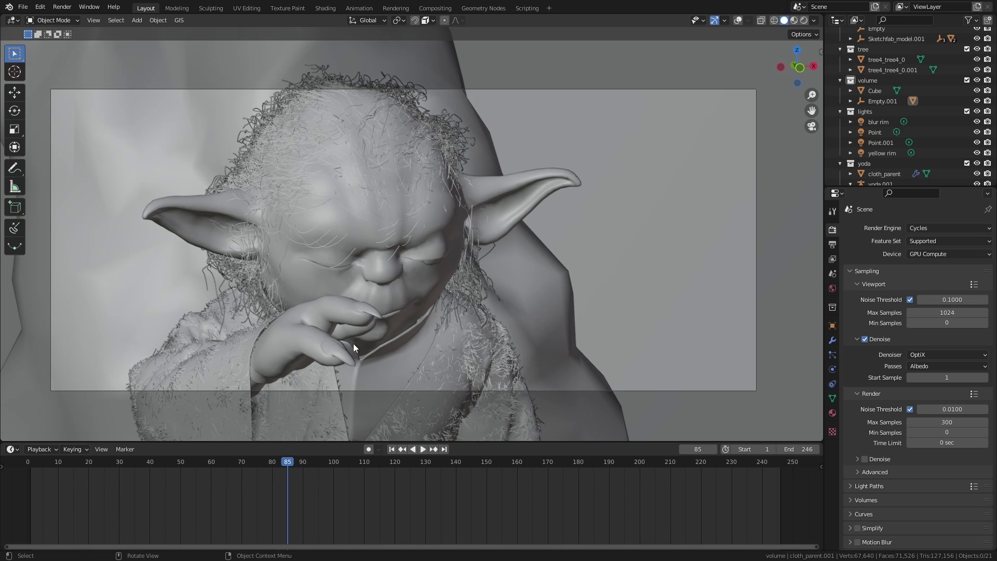
Step: Switch the cloaked Yoda shot to Rendered shading and zoom in on the robe
key(z)
click(432, 298)
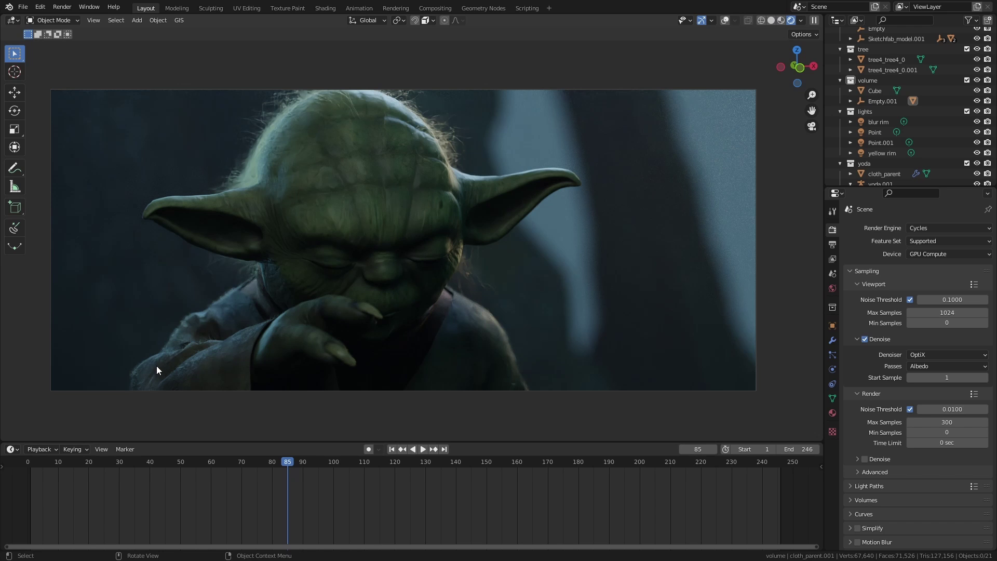
scroll(157, 366, up, 10)
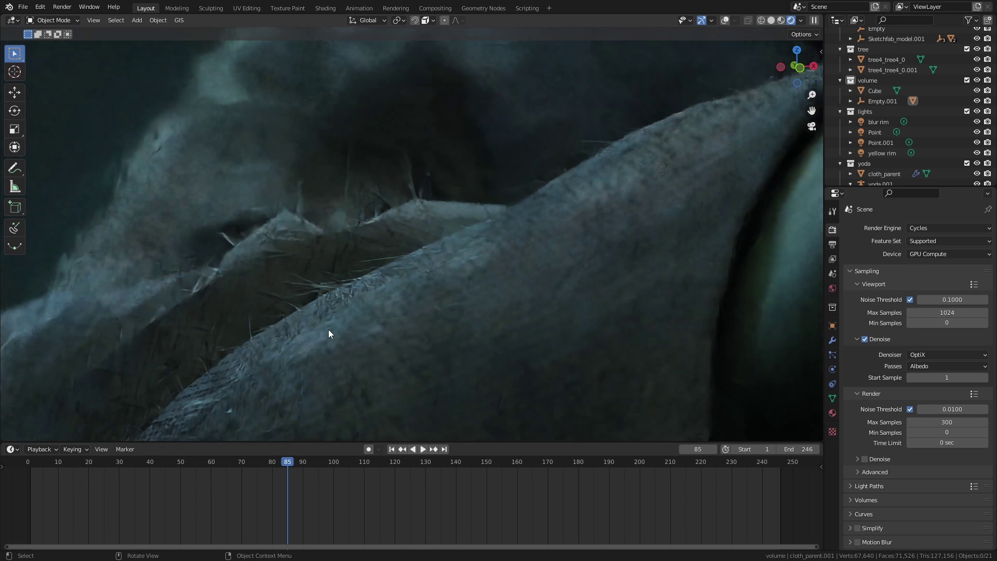
scroll(329, 330, up, 3)
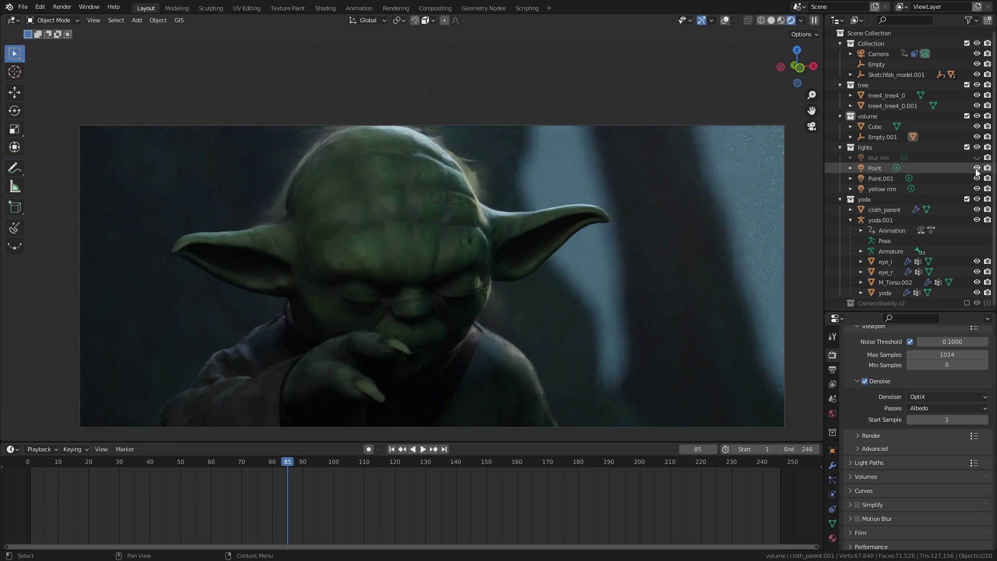
Step: Toggle the yellow rim light off and on, then turn Point and Point.001 back on
drag(977, 168, 977, 178)
click(977, 189)
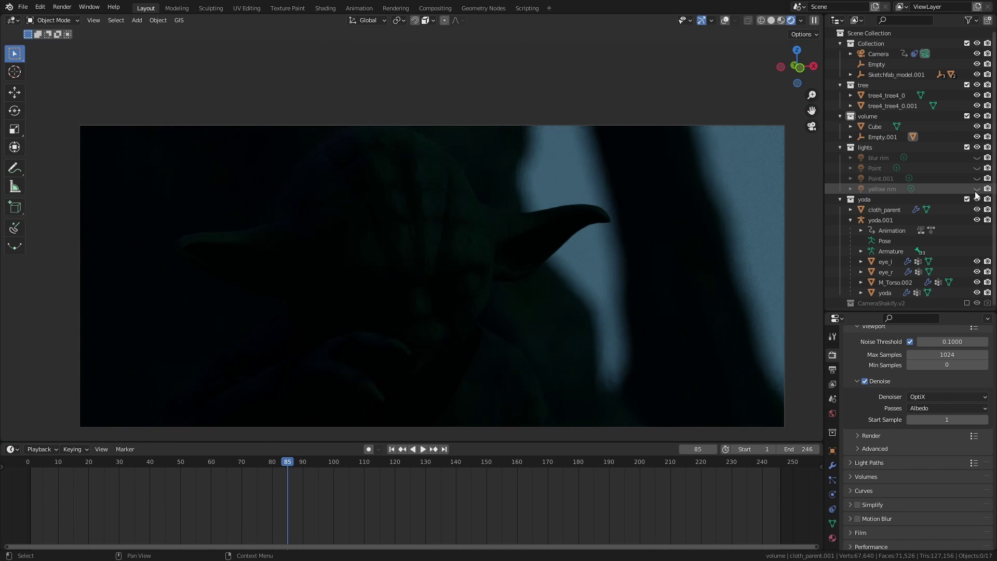
click(977, 190)
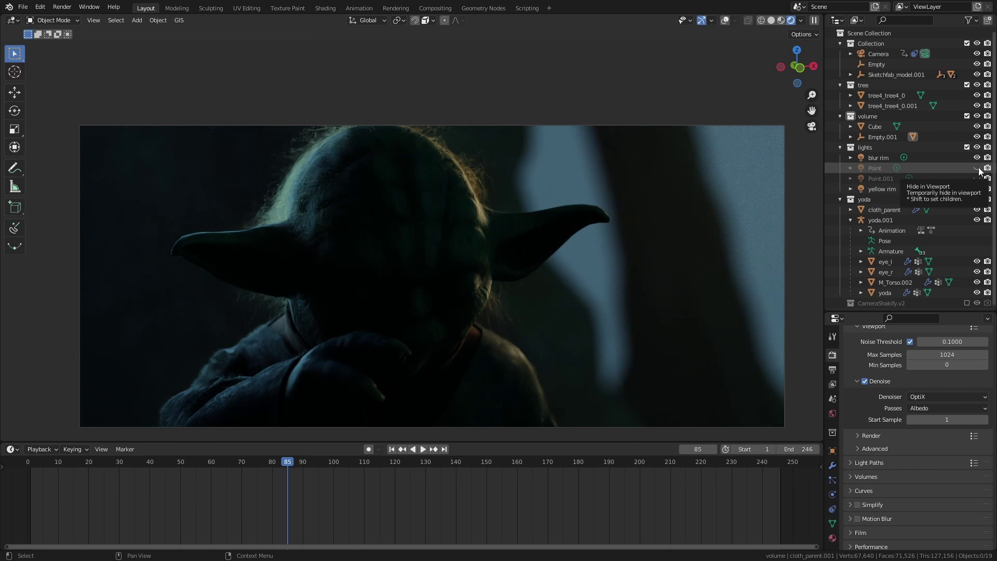
click(977, 168)
click(977, 178)
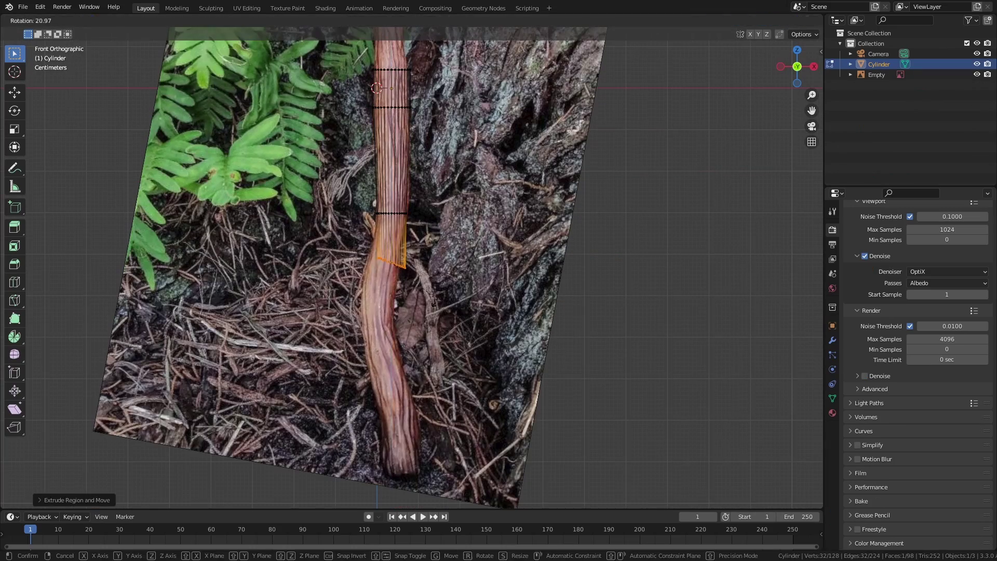
Step: Extrude, rotate and taper loops to bend the cylinder into the cane's curved handle
click(434, 304)
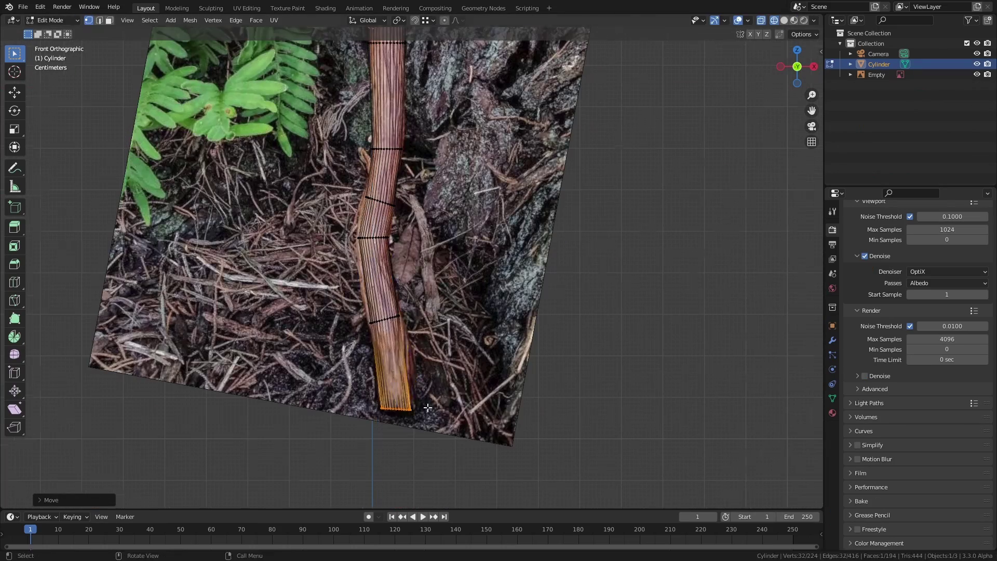
scroll(430, 348, up, 2)
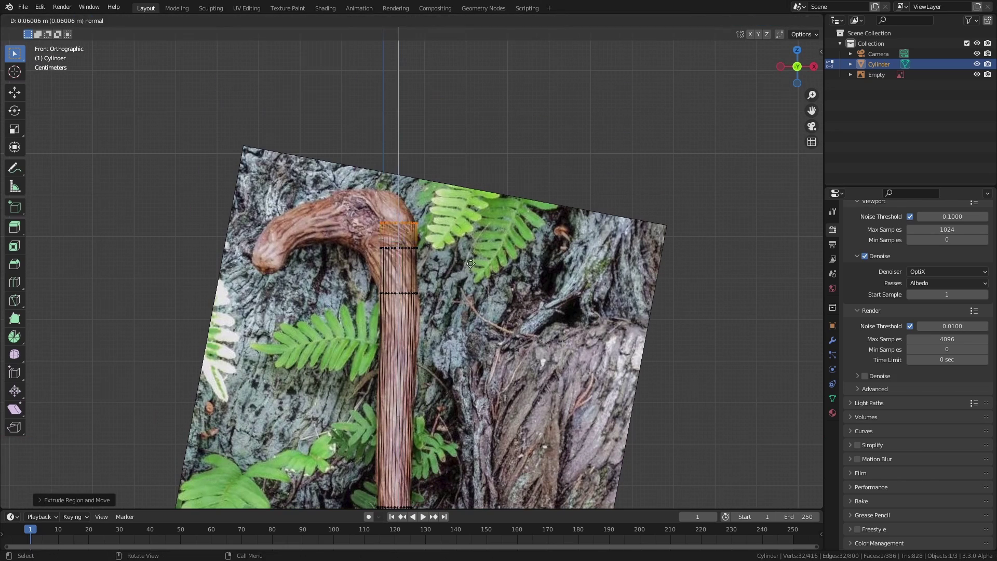
click(484, 267)
key(e)
click(414, 161)
key(r)
click(414, 160)
key(s)
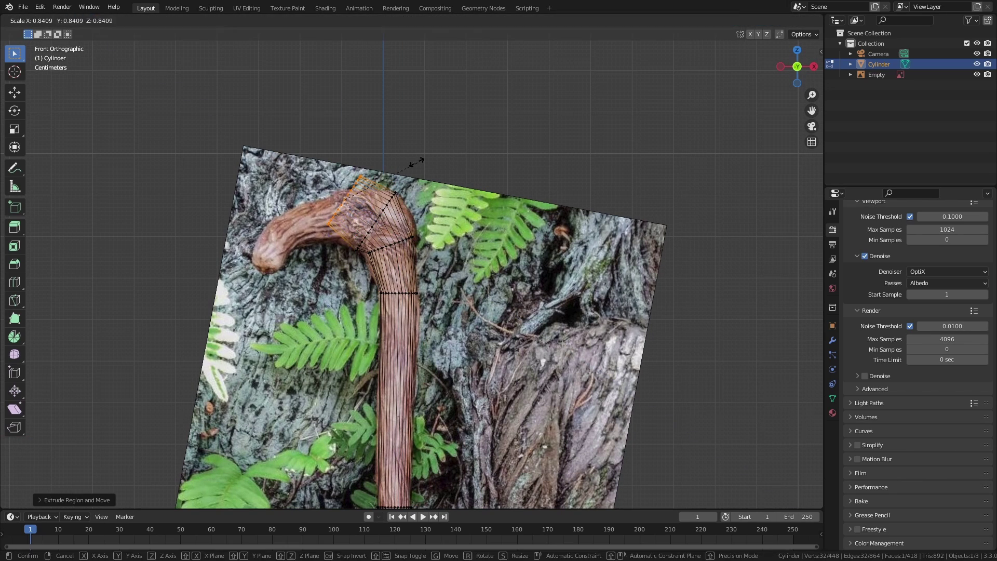
click(451, 247)
scroll(451, 246, up, 2)
Step: Extrude further loops to carry the handle out to its tip
key(e)
click(311, 244)
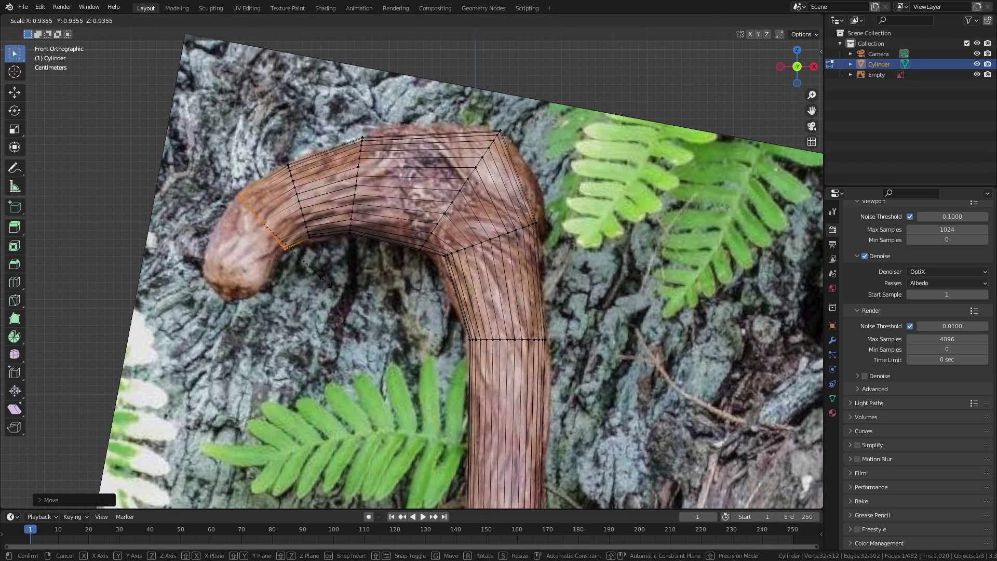
key(e)
click(308, 273)
key(e)
click(307, 273)
scroll(307, 273, down, 5)
Step: Turn off X-ray, smooth the cane with level-2 subdivision and leave Edit Mode
middle_drag(364, 312, 393, 391)
key(alt+z)
key(Tab)
key(ctrl+2)
middle_drag(408, 276, 445, 278)
click(833, 341)
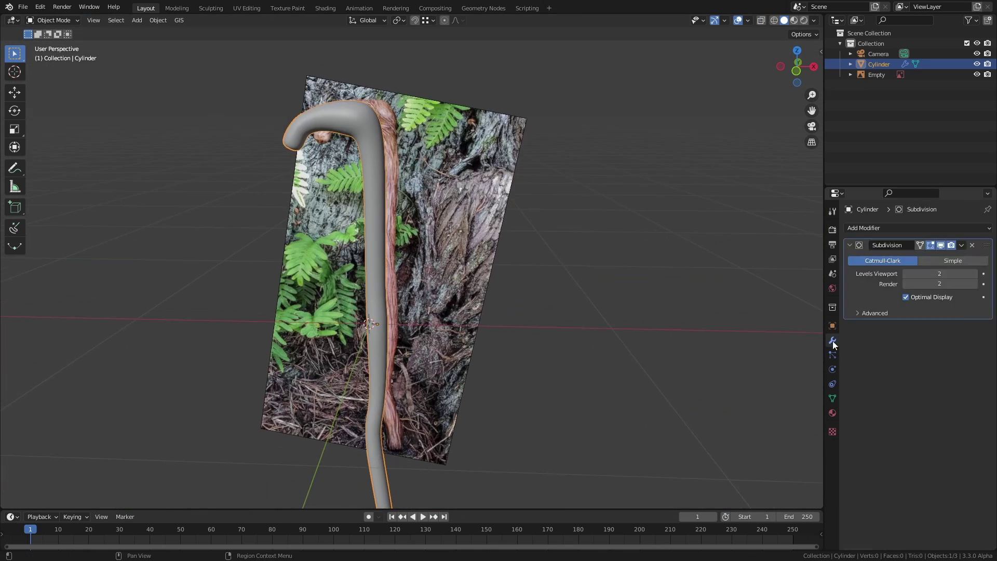
Step: Apply the cane's subdivision and test-rotate it from front and side, cancelling each rotation
key(ctrl+a)
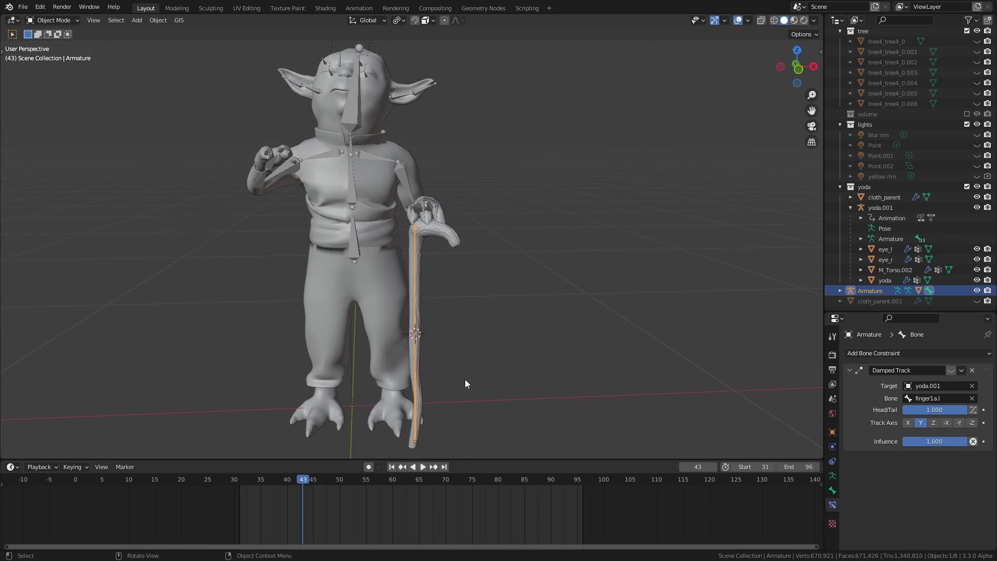
key(r)
right_click(408, 341)
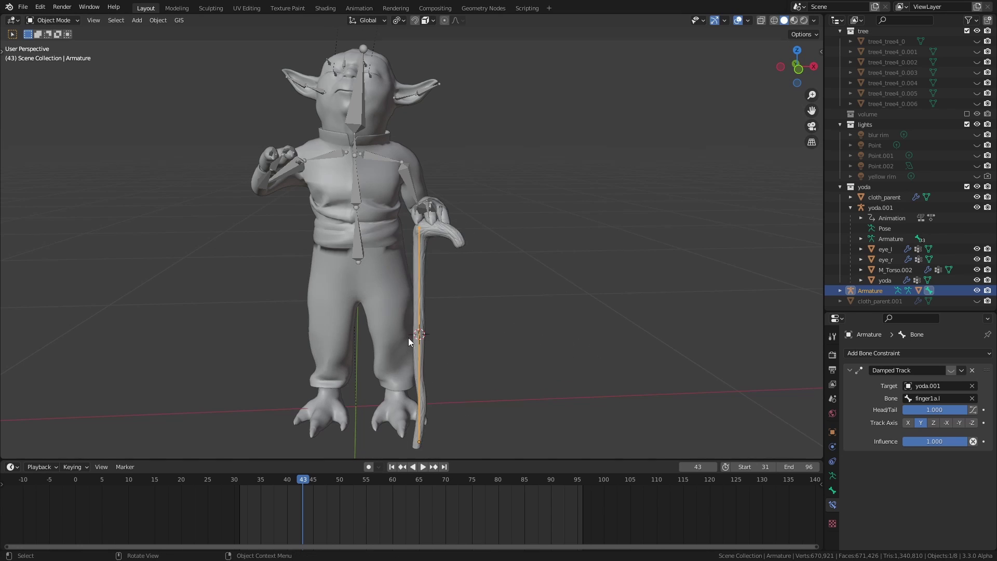
middle_drag(408, 338, 607, 374)
key(r)
right_click(522, 329)
middle_drag(523, 329, 453, 330)
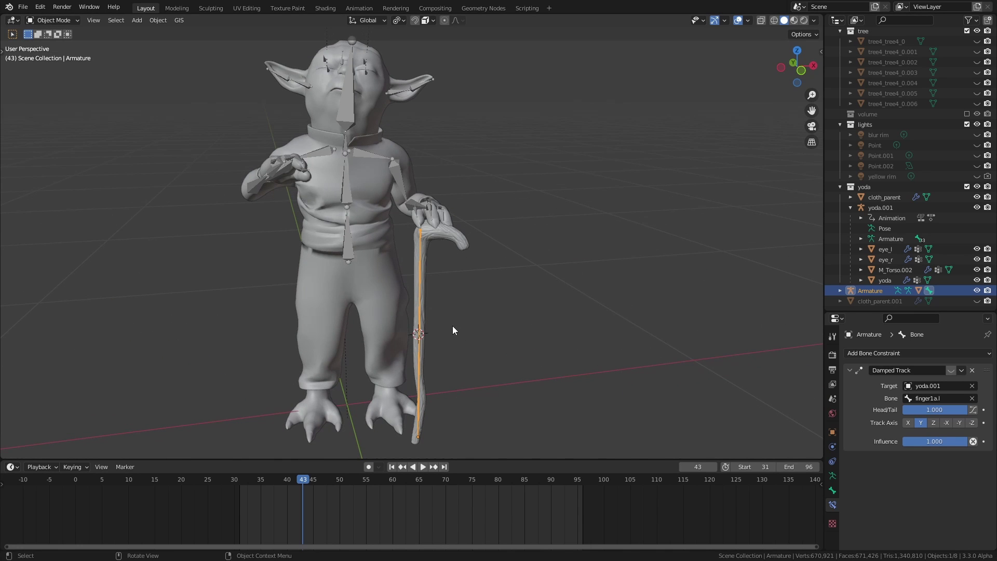
Step: Enable the cane's Damped Track constraint to finger1a.l and play the animation to check the grip
click(950, 370)
scroll(426, 268, up, 3)
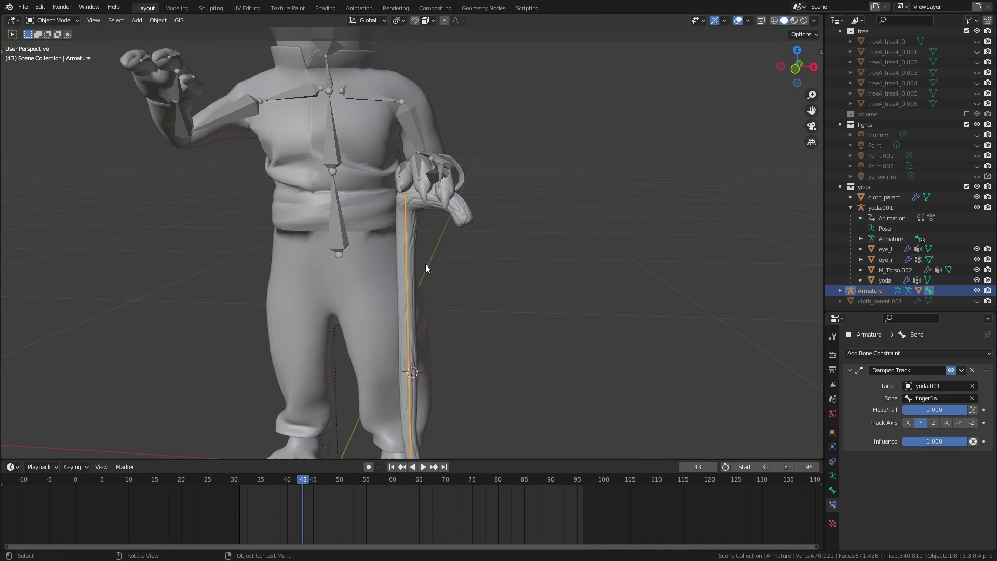
scroll(712, 360, up, 2)
key(space)
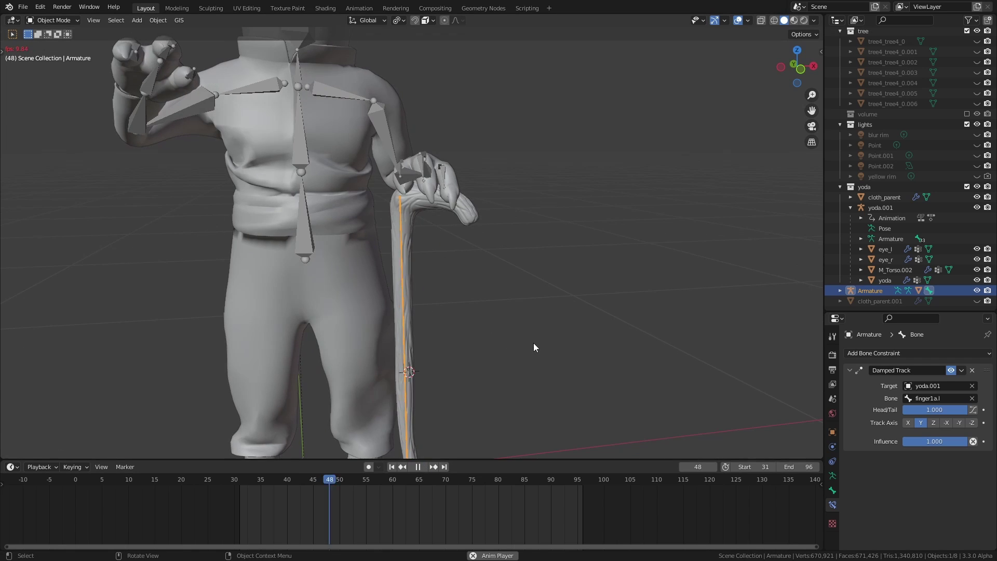